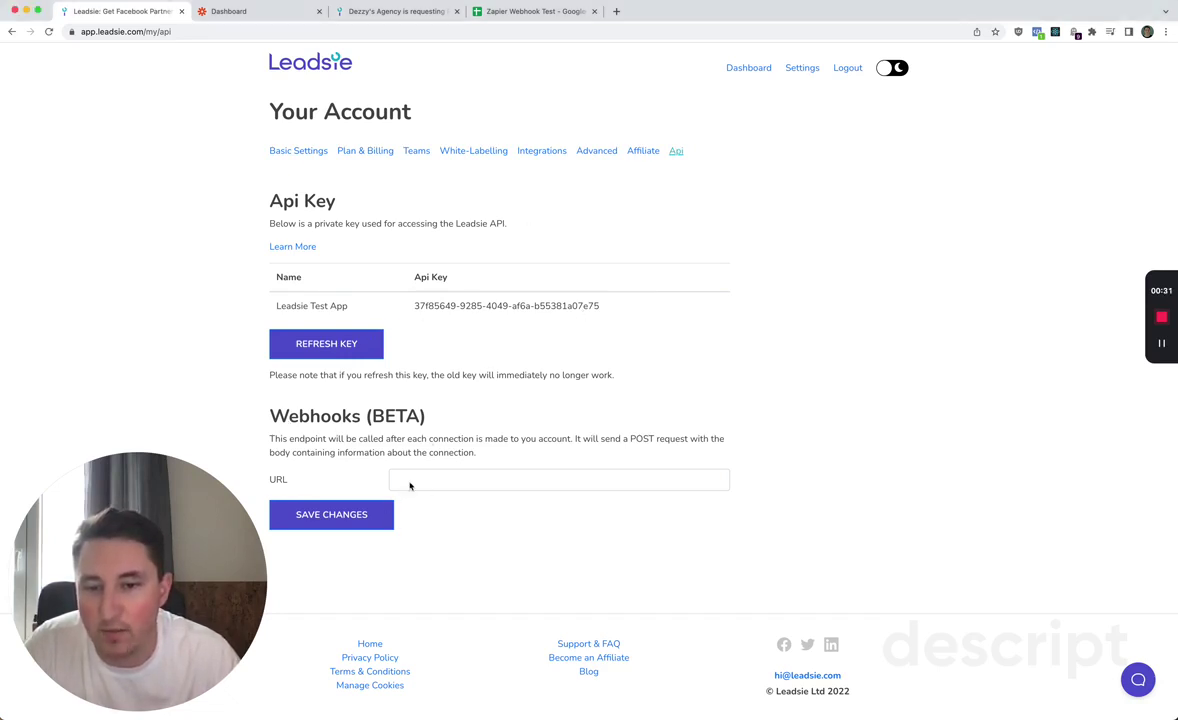
Start a new zap with a Webhooks by Zapier Catch Hook trigger
left_click(444, 478)
left_click(442, 452)
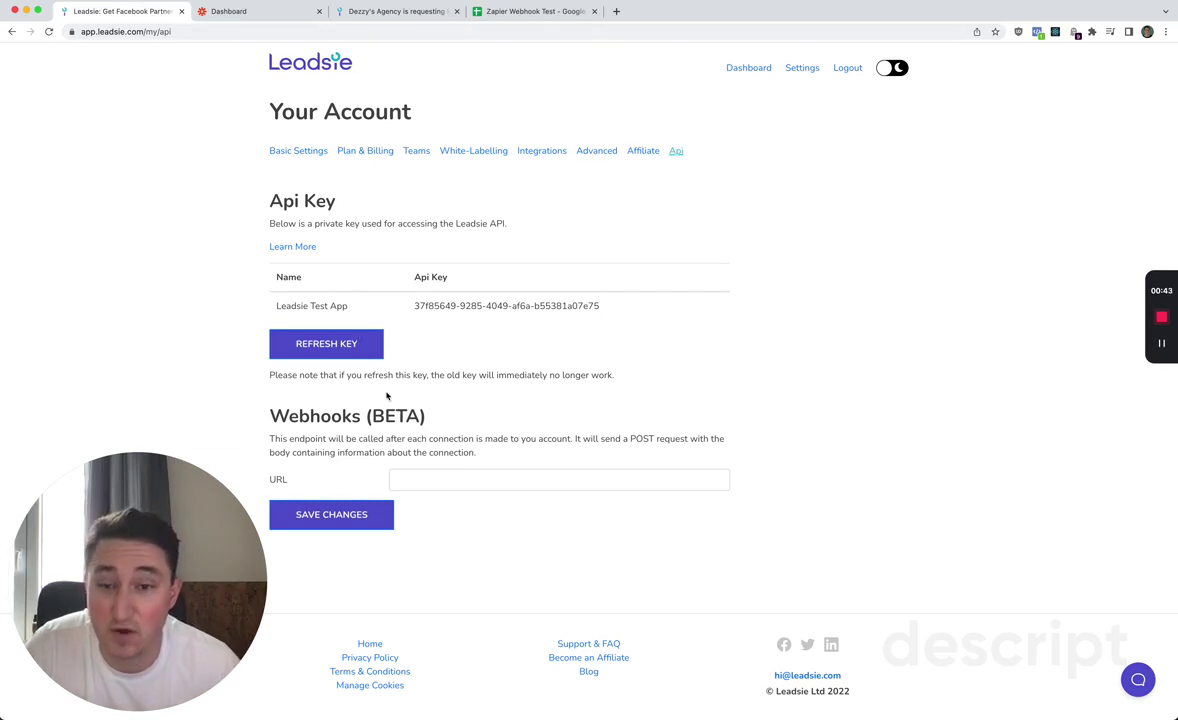
left_click(241, 13)
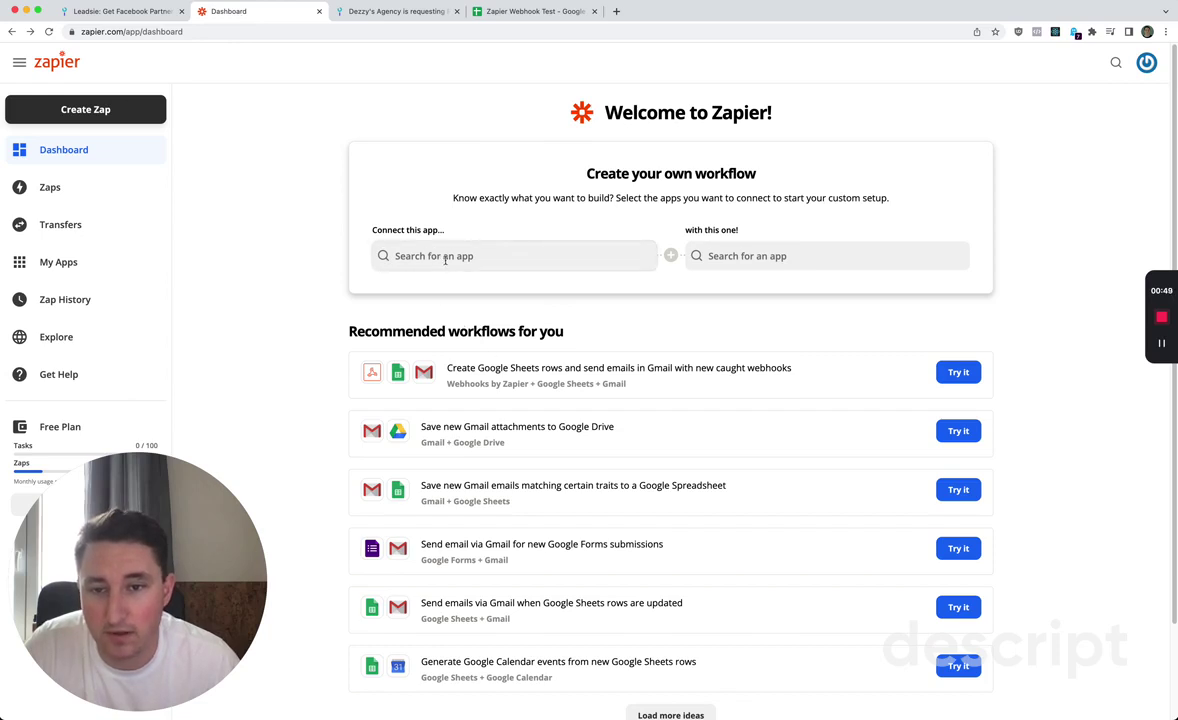
left_click(110, 112)
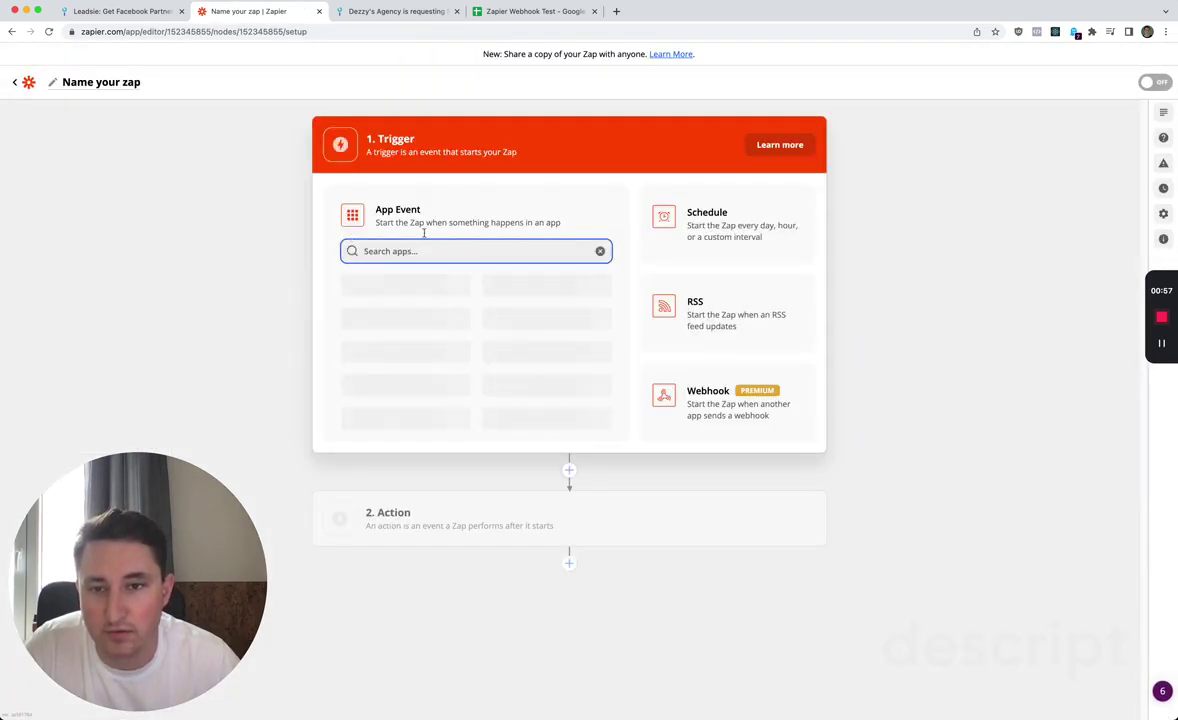
left_click(540, 412)
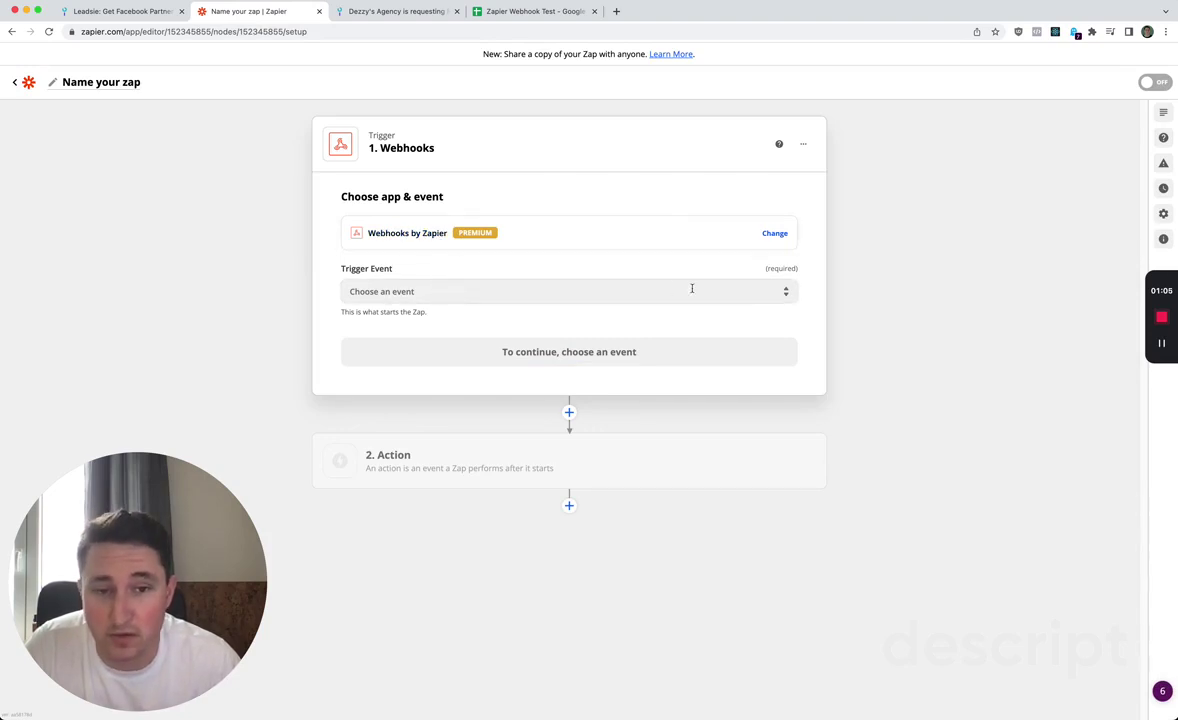
left_click(589, 288)
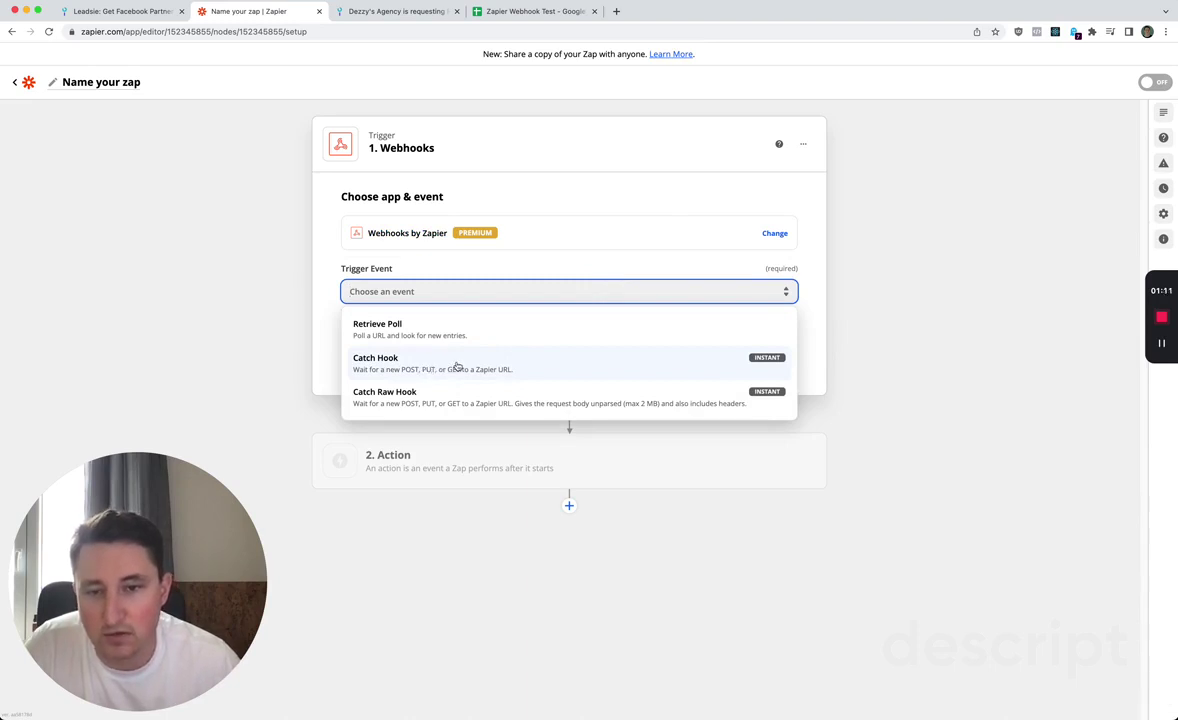
left_click(456, 366)
left_click(491, 351)
left_click(382, 186)
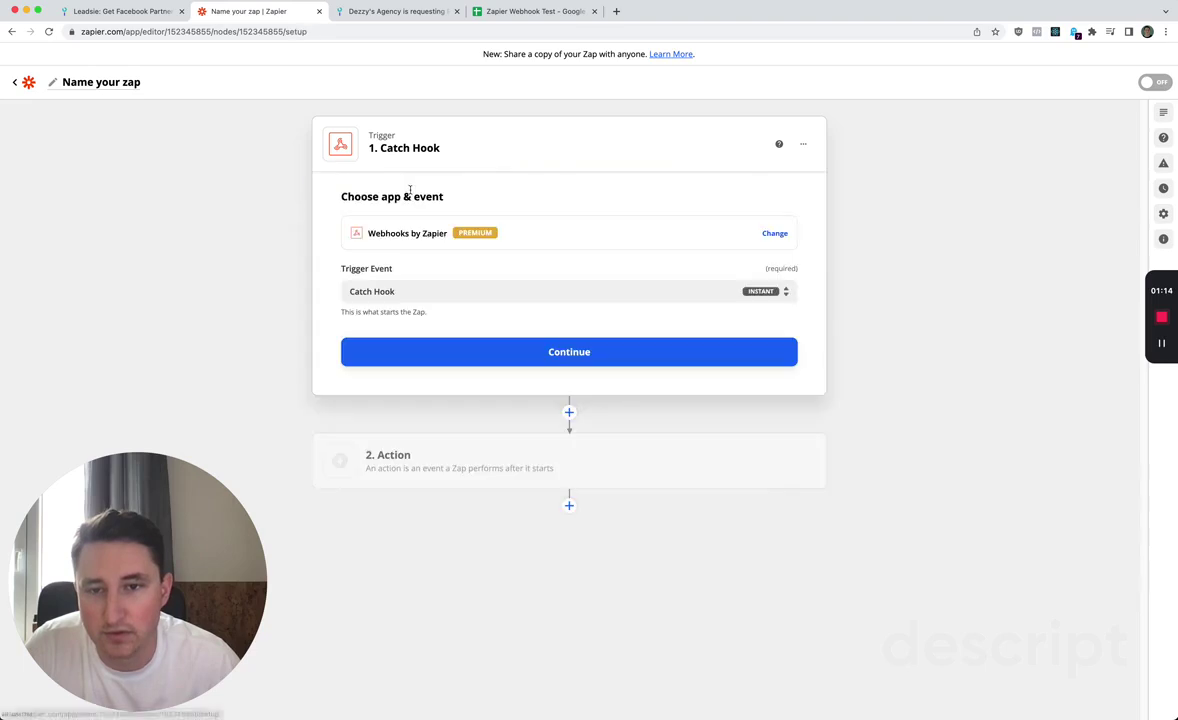
left_click(472, 350)
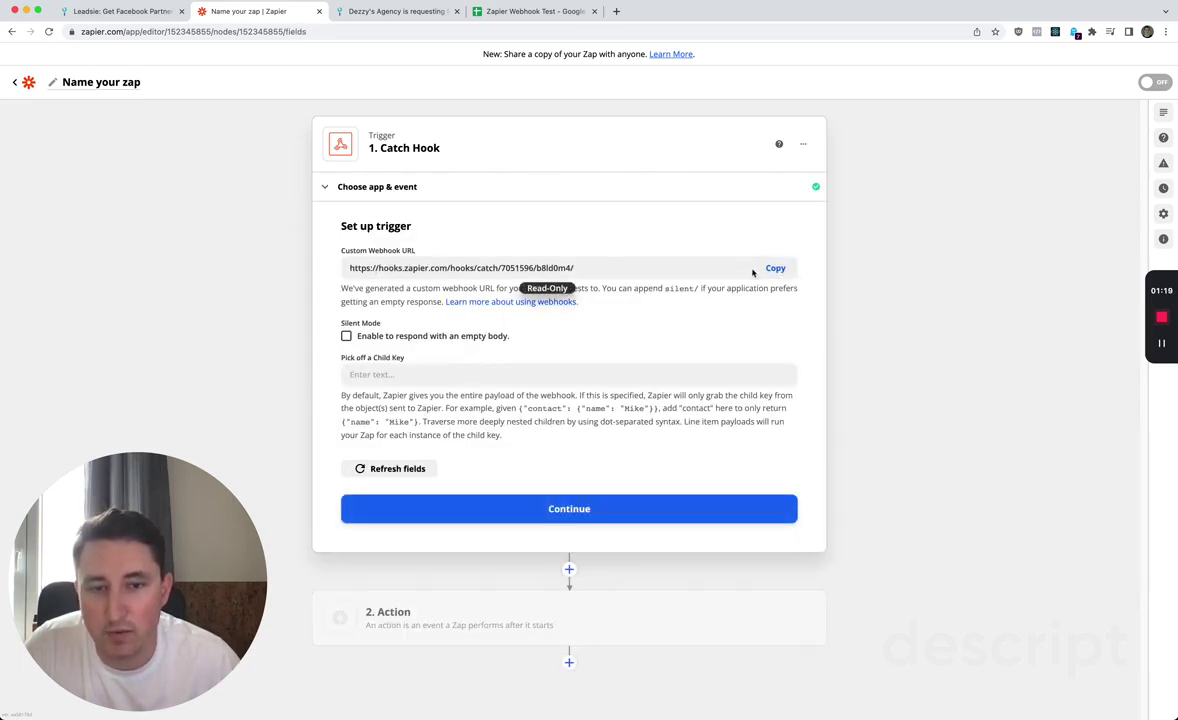
Copy the Catch Hook's custom webhook URL and save it as Leadsie's webhook URL
left_click(760, 270)
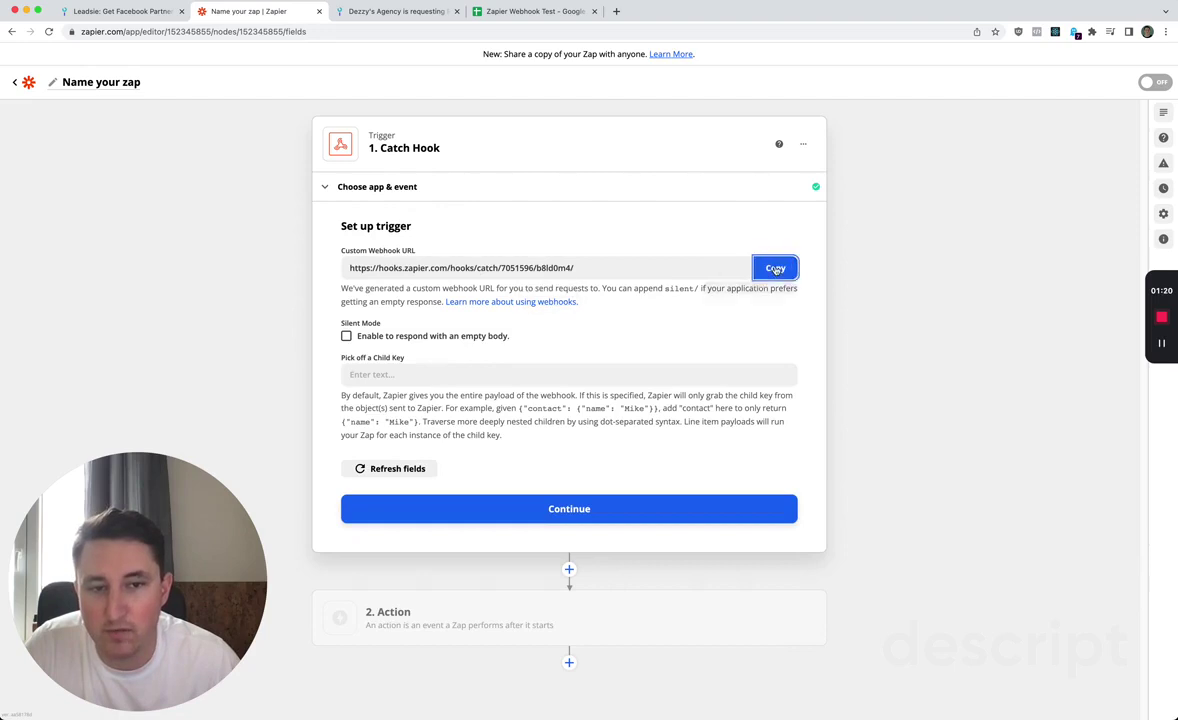
left_click(119, 12)
left_click(461, 479)
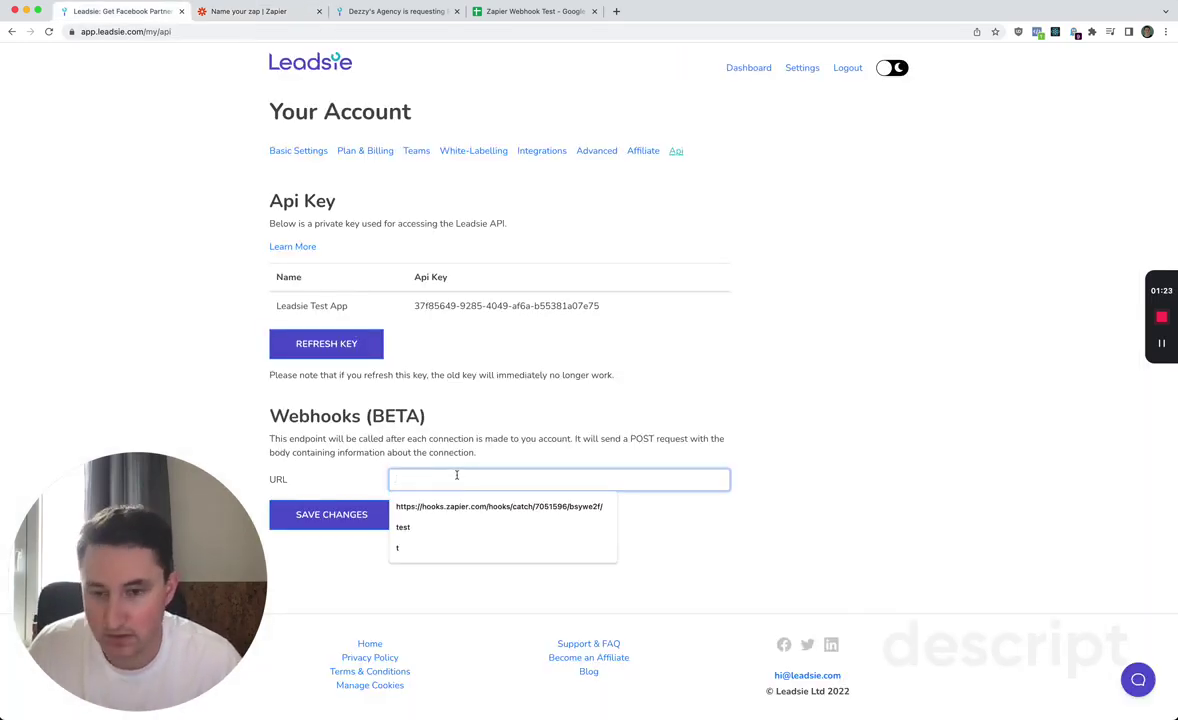
key("super+v")
left_click(355, 515)
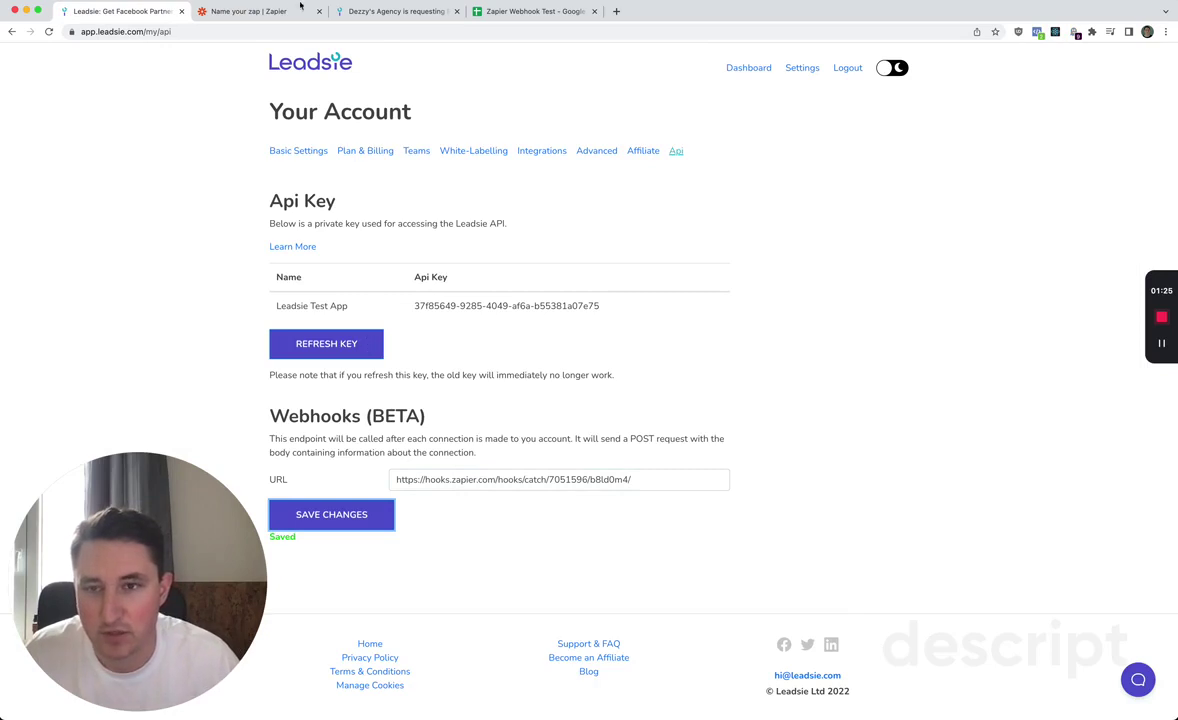
left_click(255, 13)
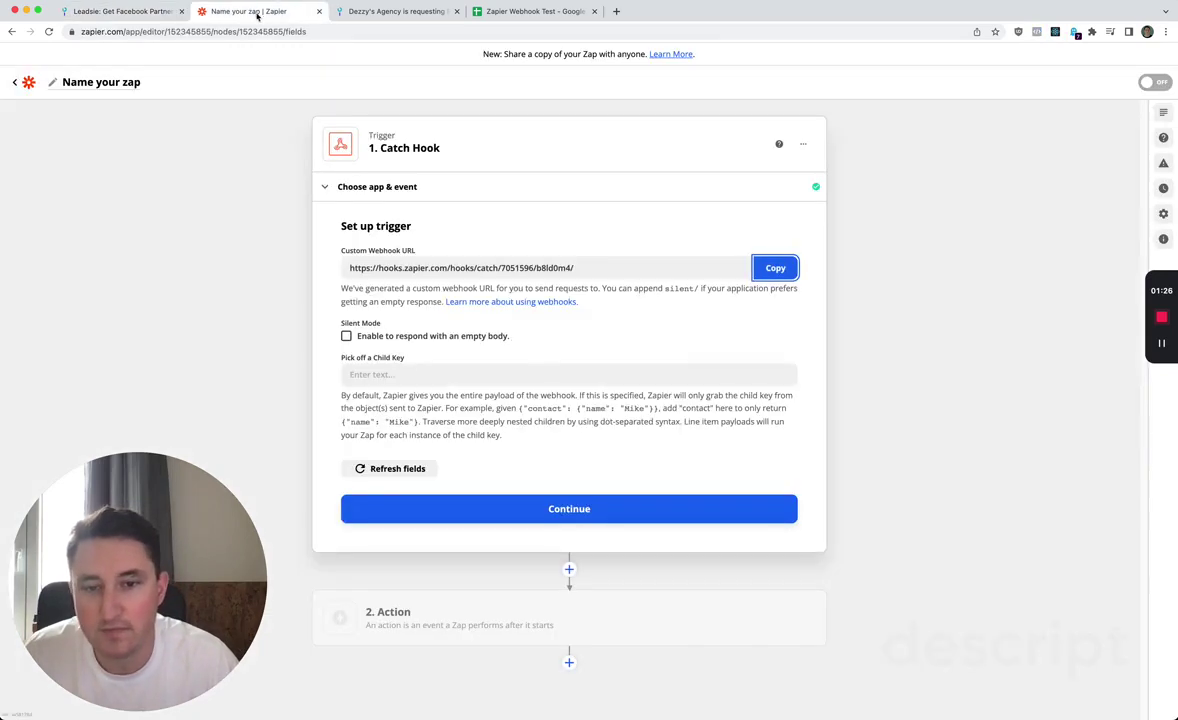
Run the Catch Hook trigger test, which finds no request, then go to Leadsie's connection request page
left_click(483, 508)
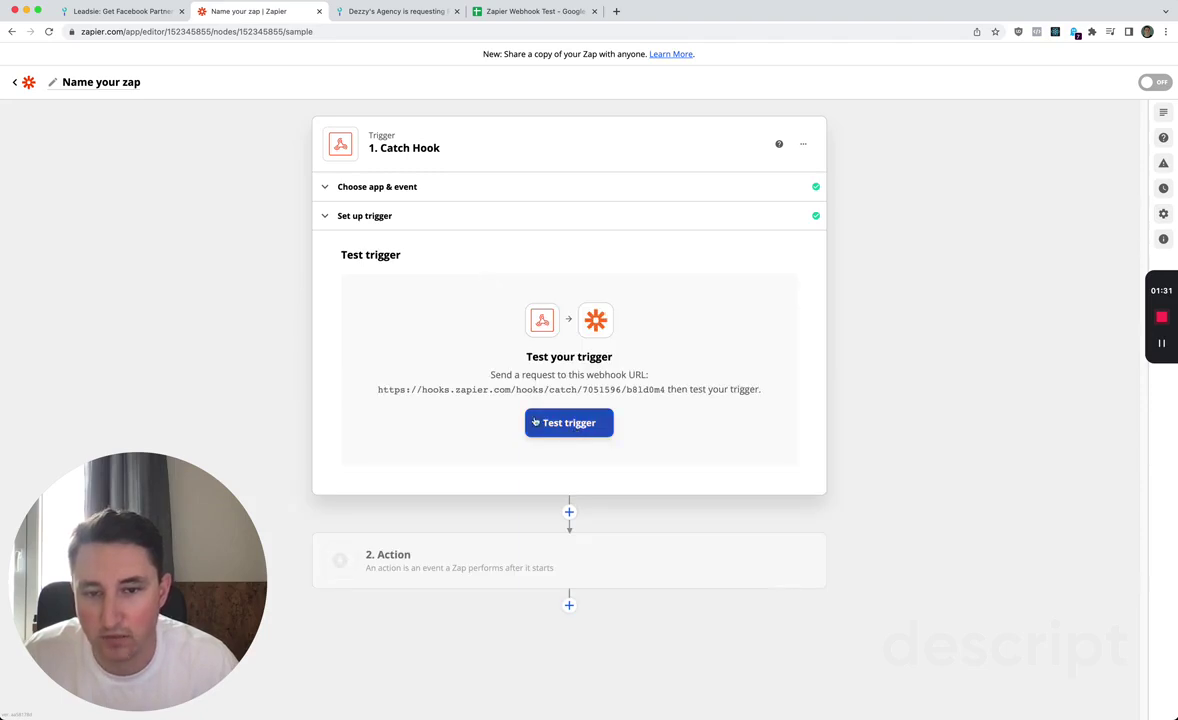
left_click(566, 425)
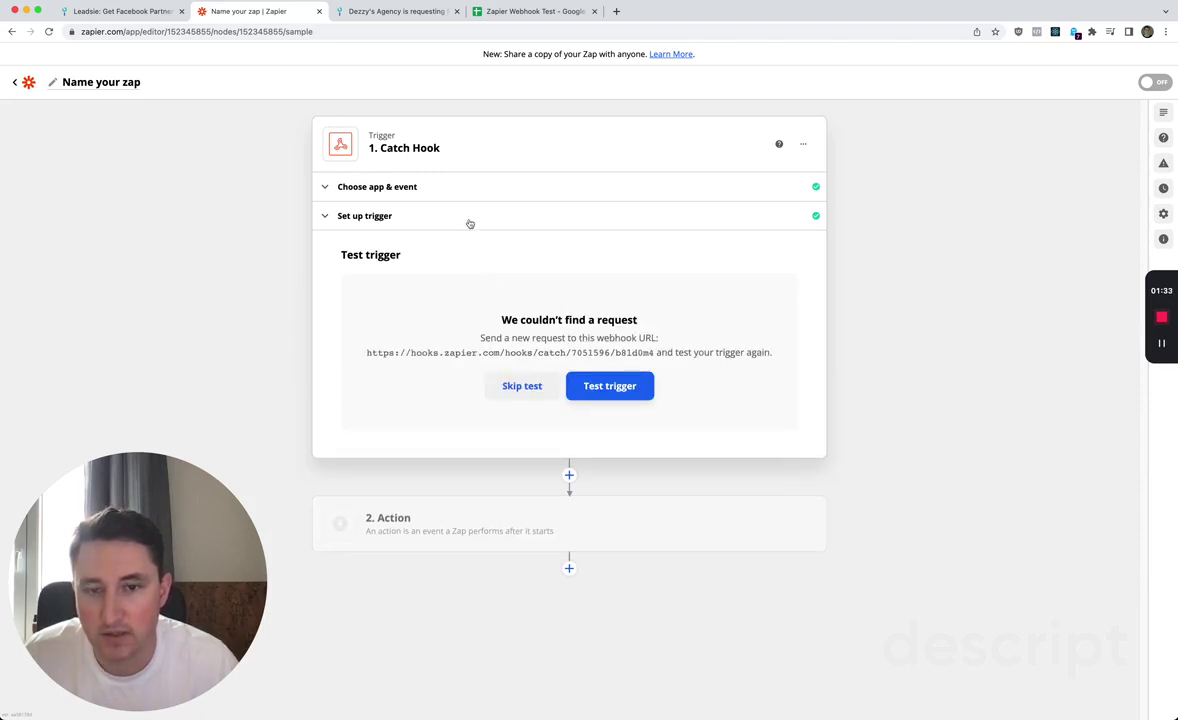
left_click(376, 19)
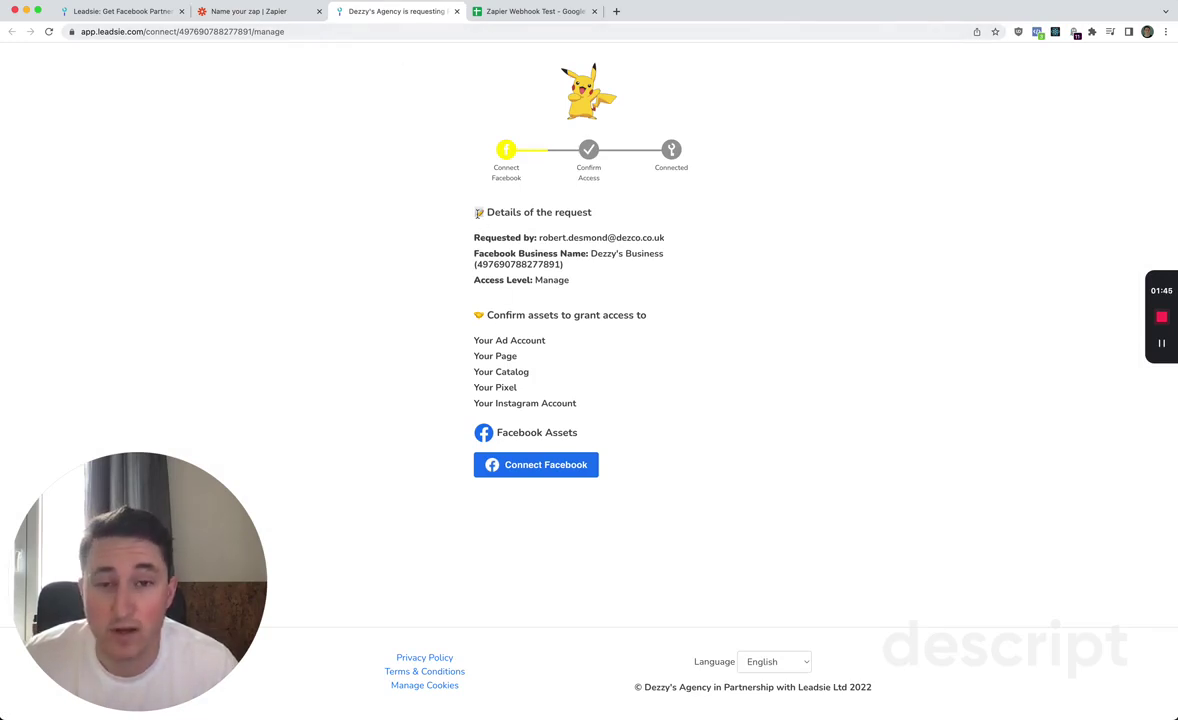
Append ?customUserId=user12345 to the connection request link and load it
left_click(351, 32)
left_click(351, 32)
type("?customUserId=")
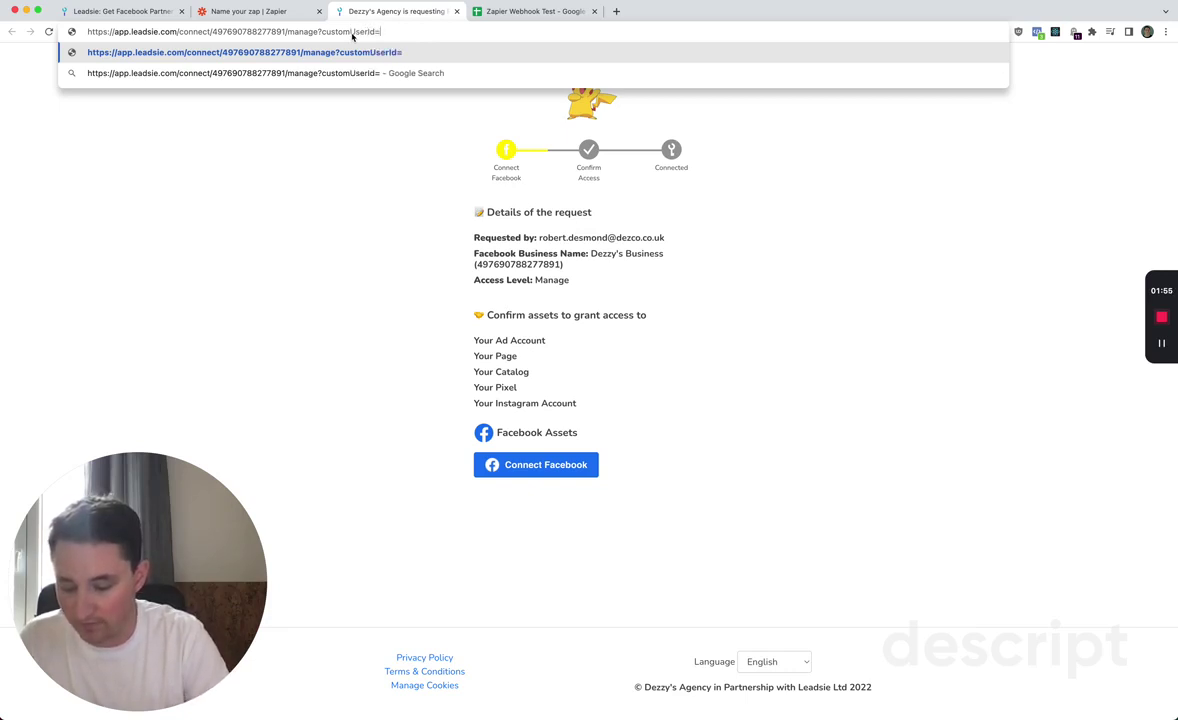
type("user")
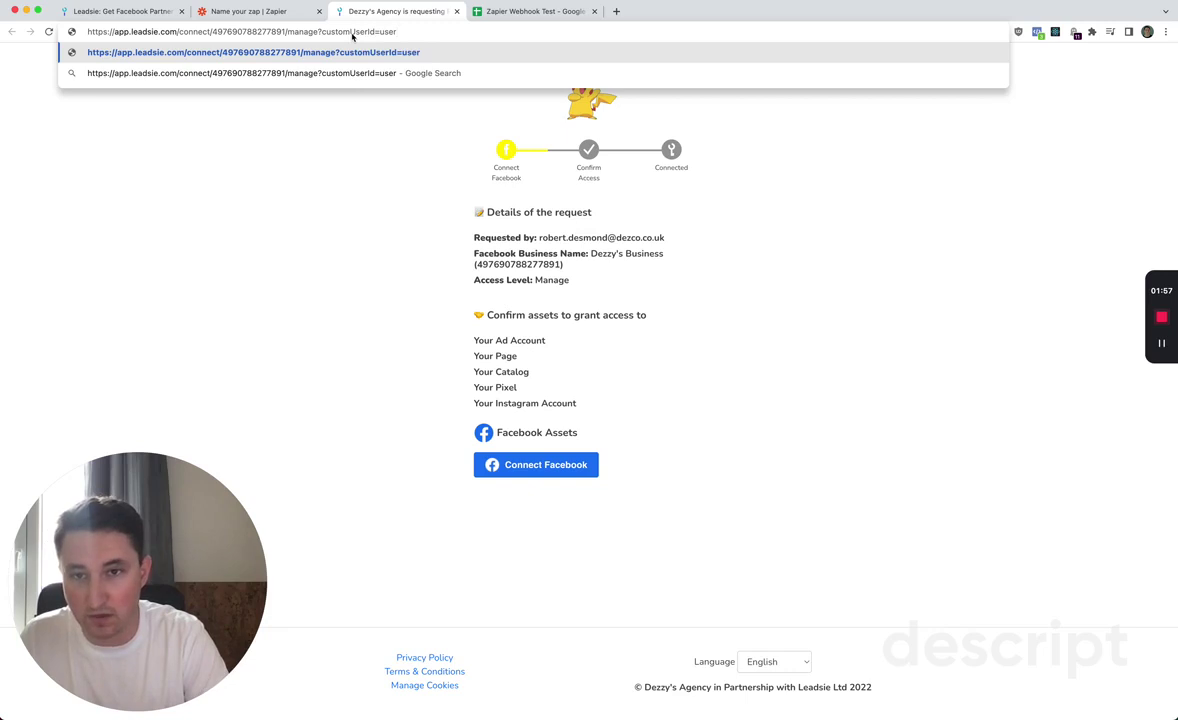
type("12345")
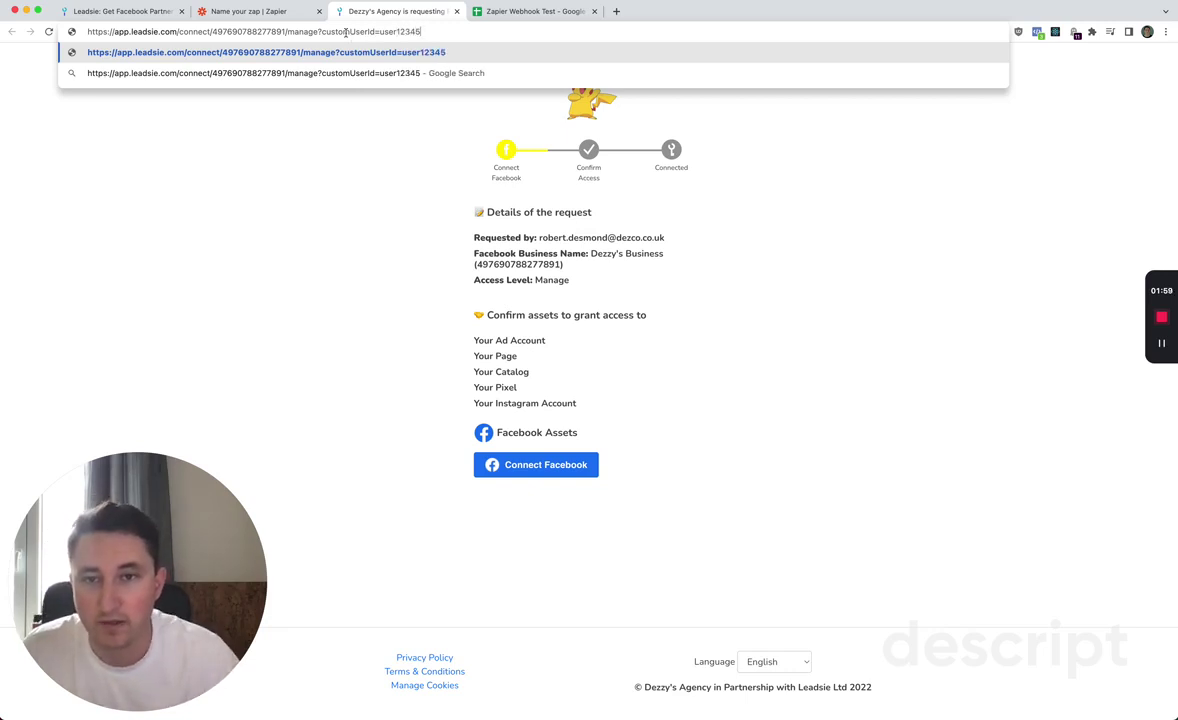
key("Return")
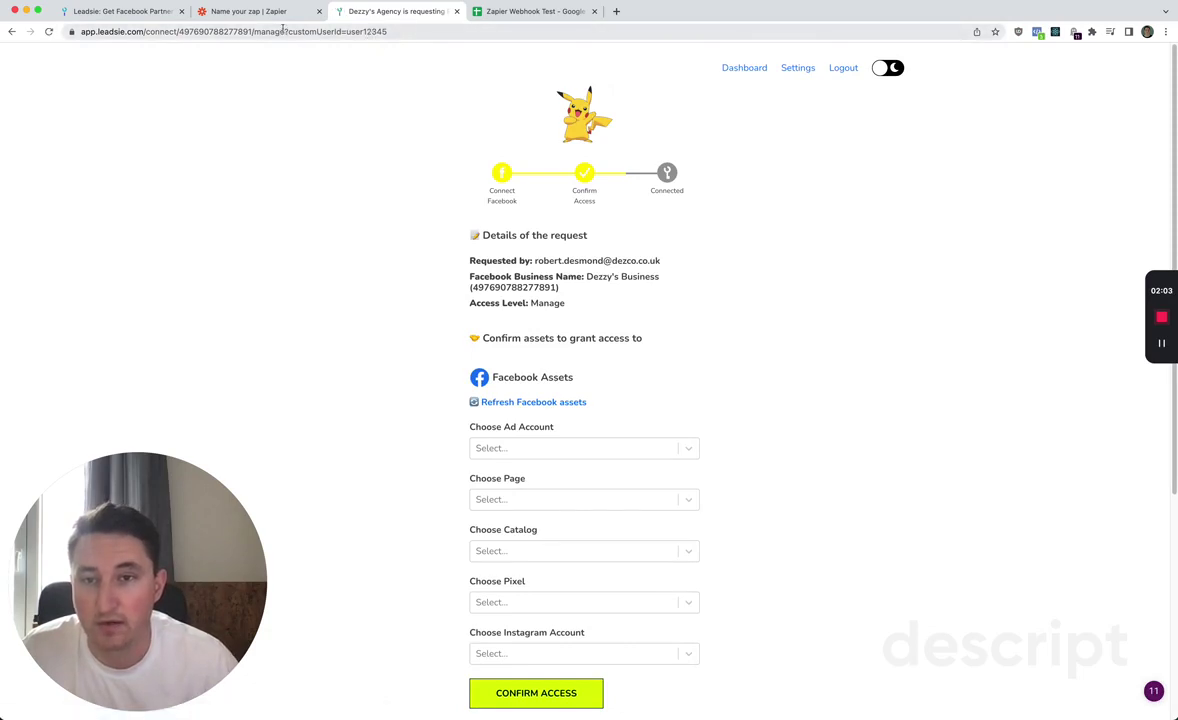
Reload the request page from its first step and begin connecting Facebook
left_click(842, 68)
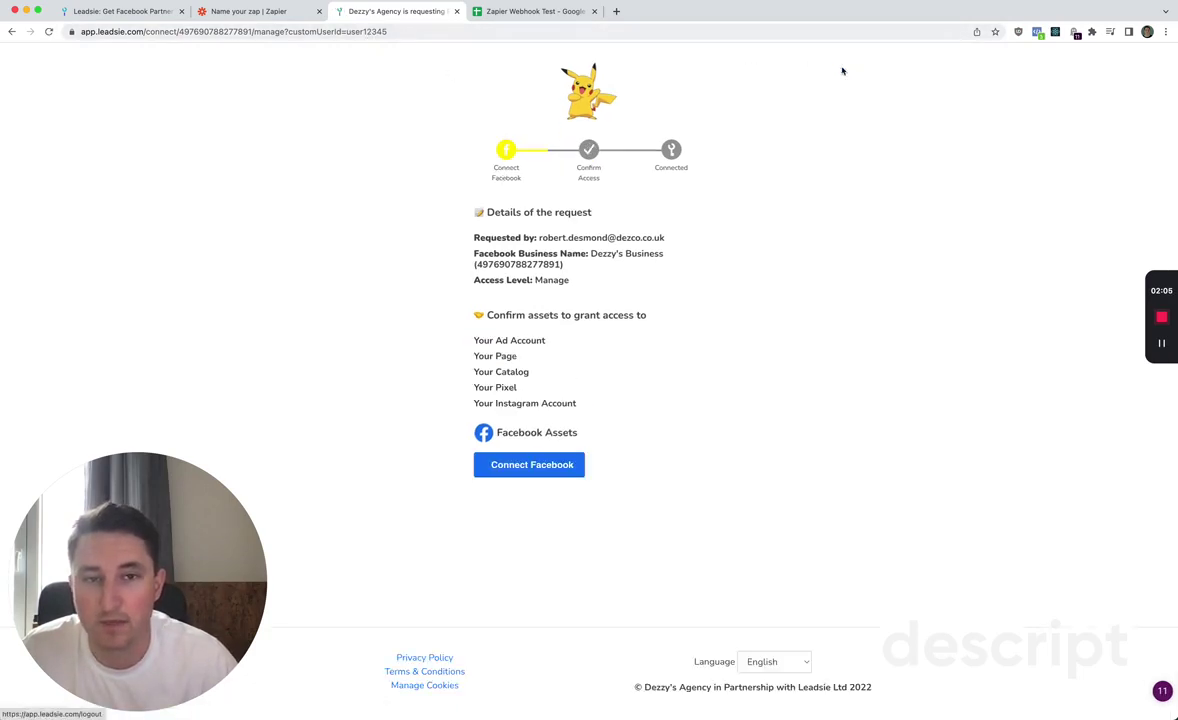
left_click(399, 32)
key("Return")
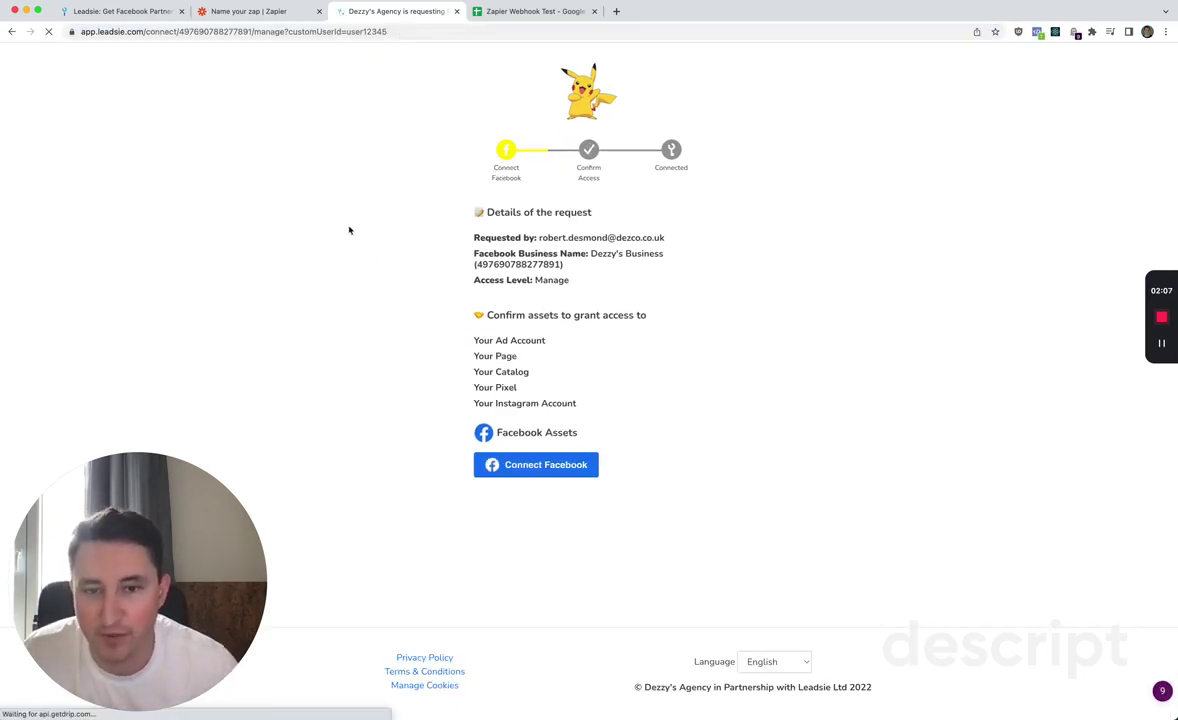
left_click(482, 464)
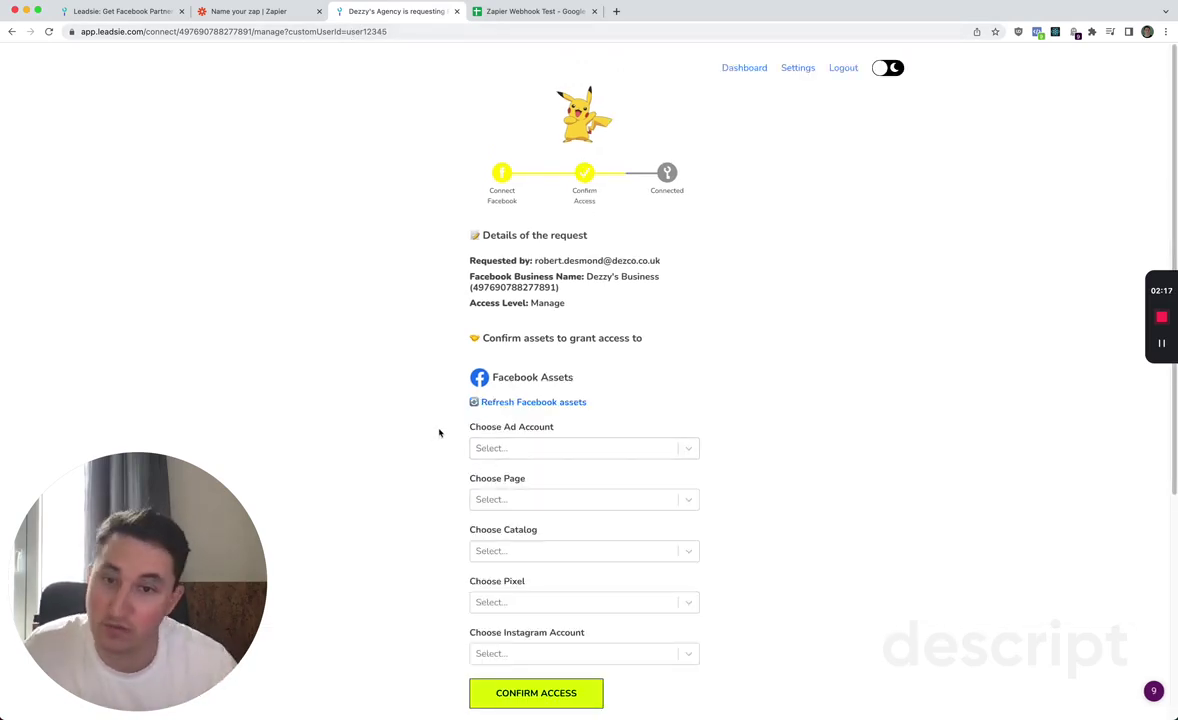
Grant access to the Leadsie page, Consultancy catalog and leadsie Instagram account
scroll(424, 452, "down", 1)
left_click(502, 473)
left_click(512, 500)
left_click(516, 524)
left_click(510, 553)
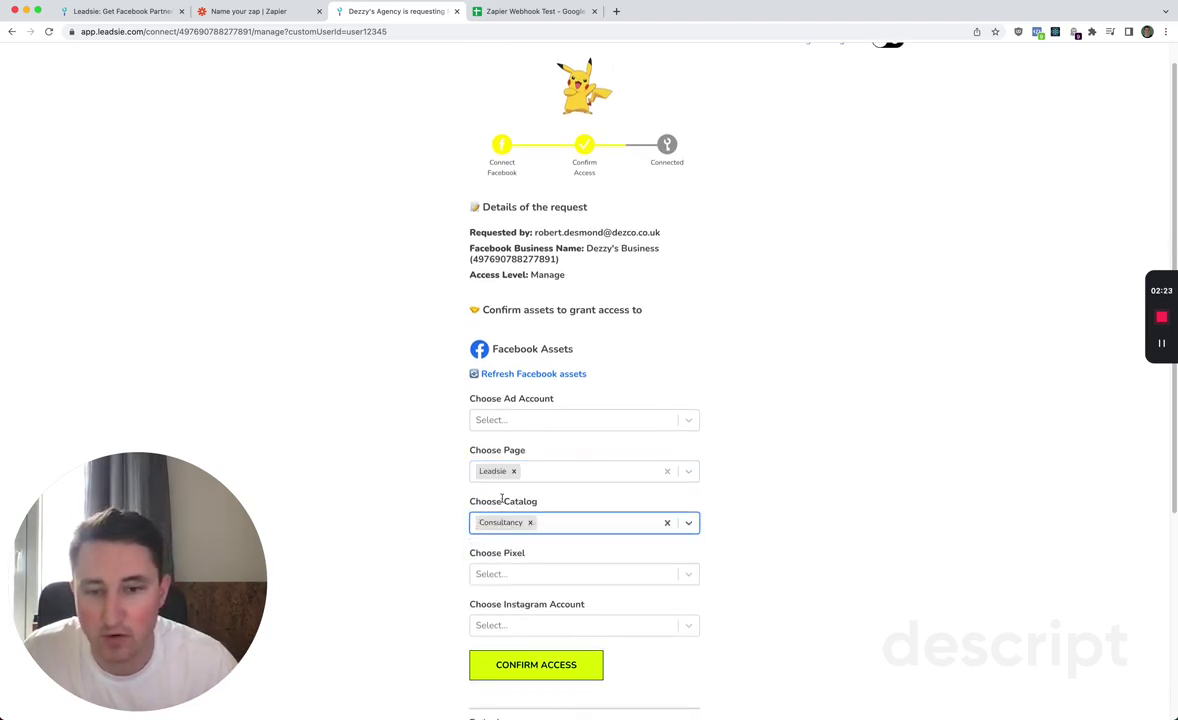
left_click(519, 630)
left_click(518, 652)
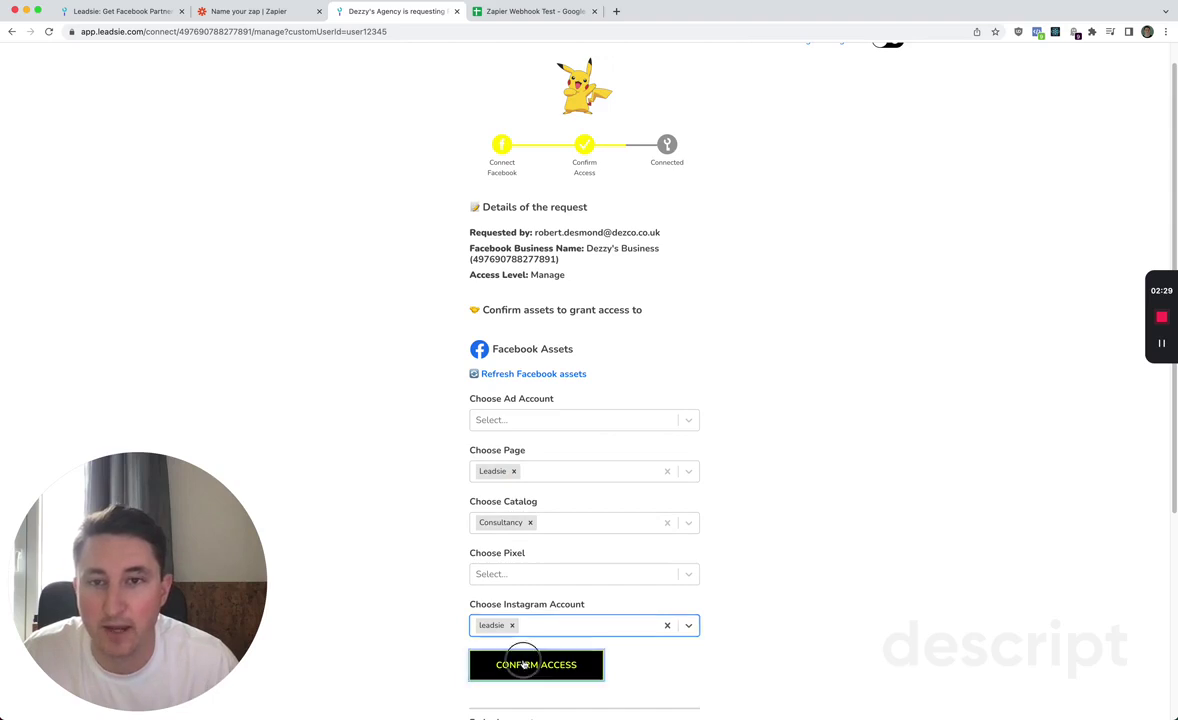
left_click(524, 665)
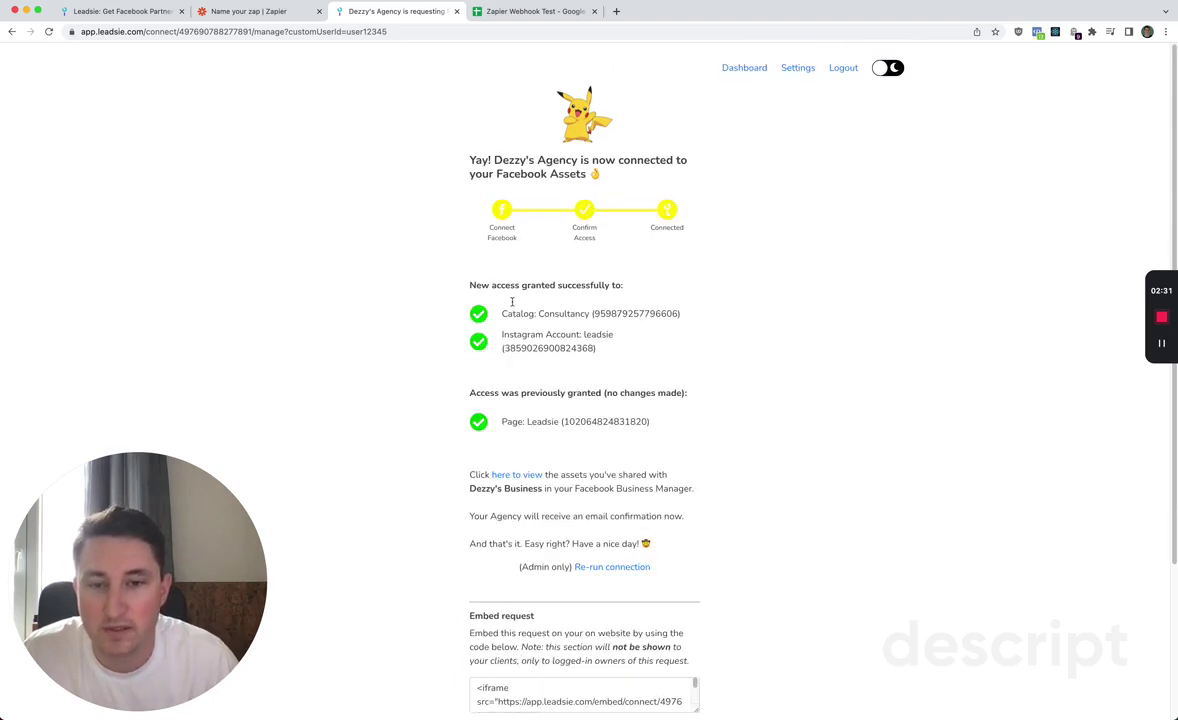
left_click_drag(467, 310, 653, 420)
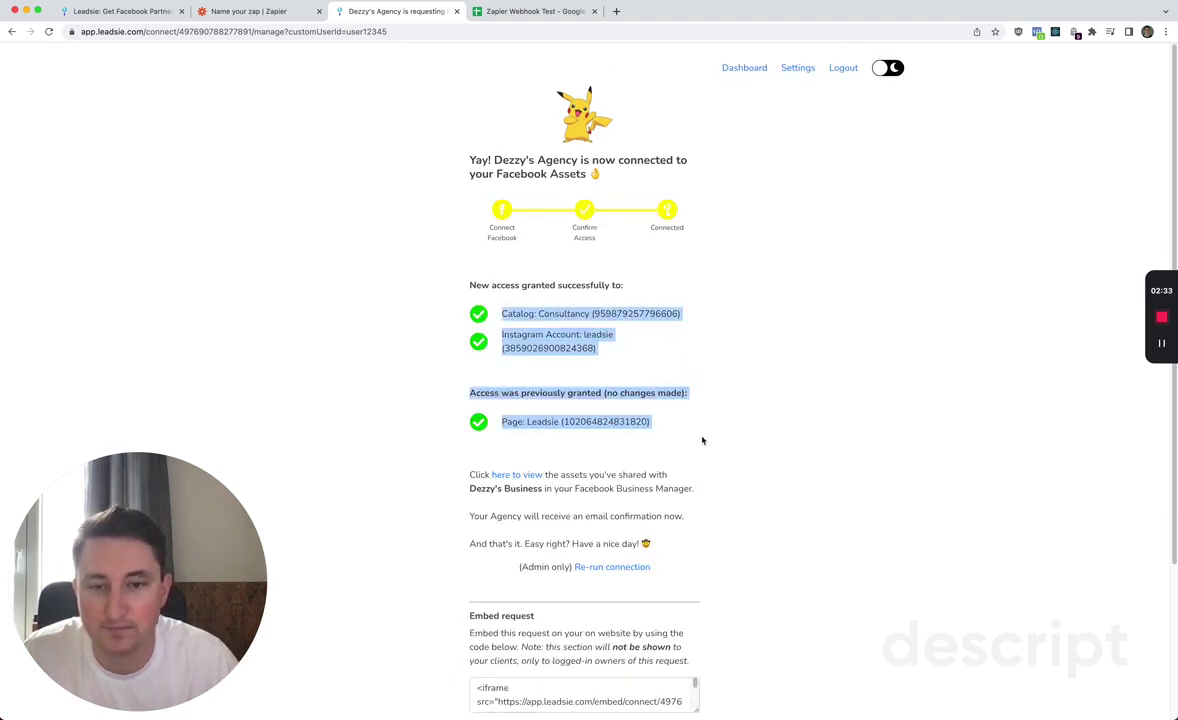
left_click(647, 403)
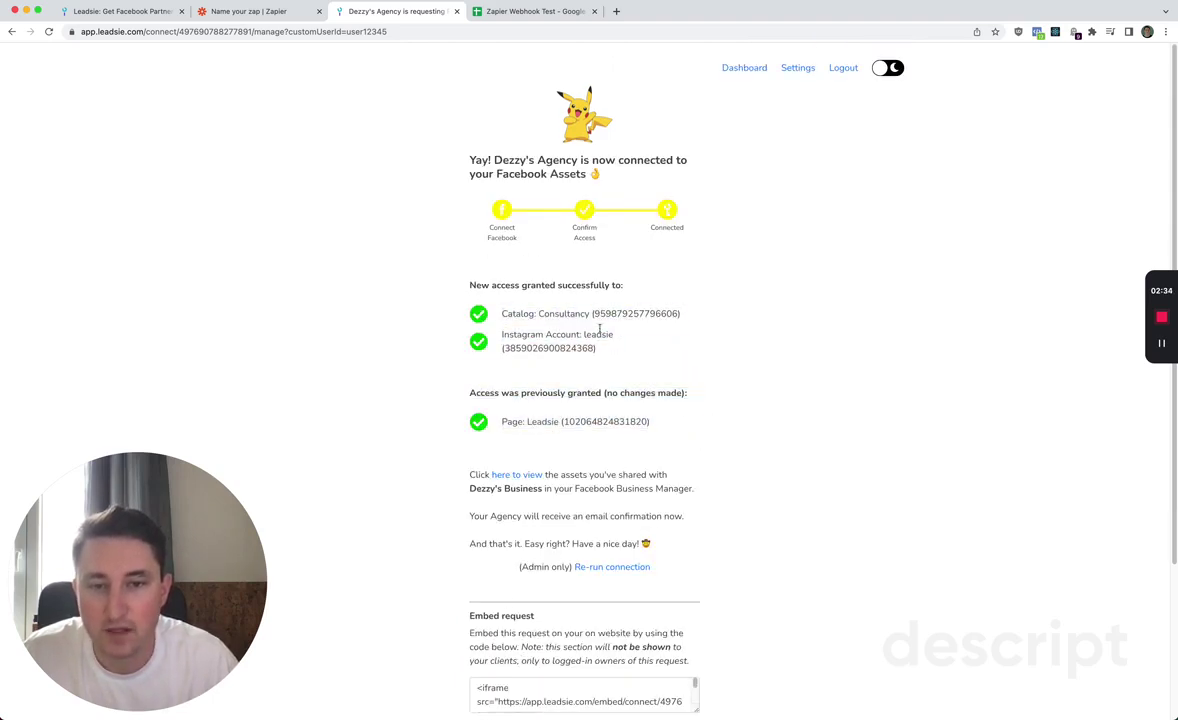
Retest the Catch Hook trigger and check the new request's userId and accessLevel admin values
left_click(268, 14)
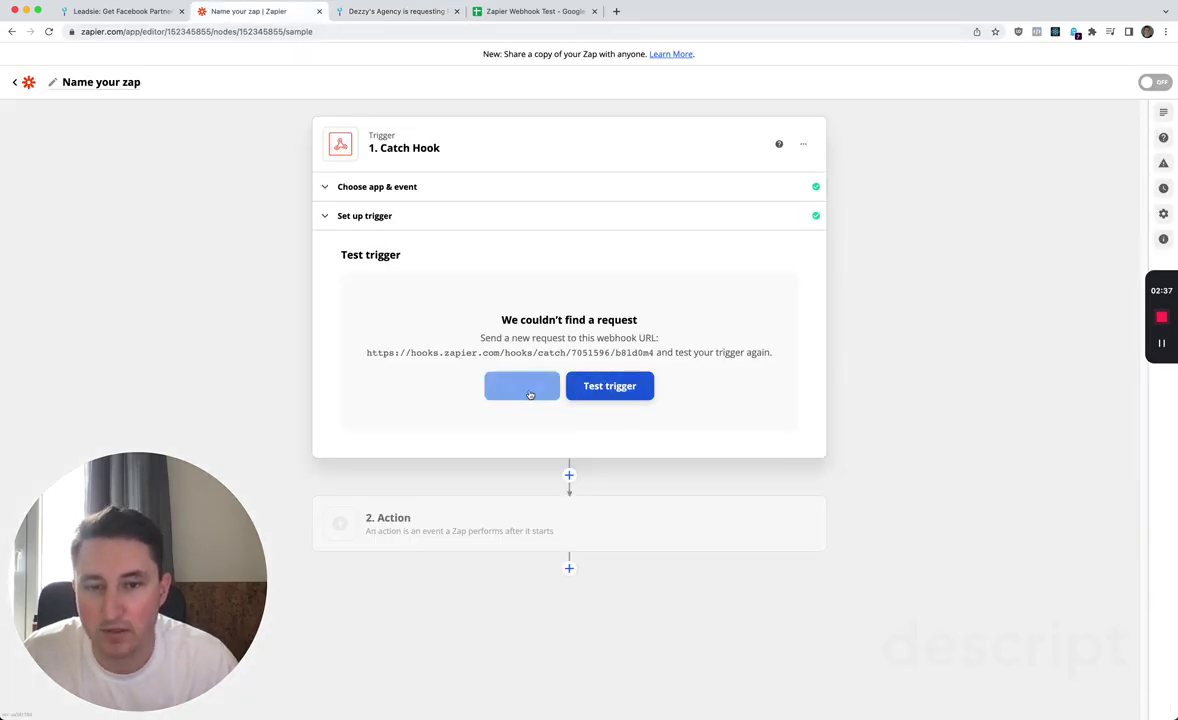
left_click(610, 389)
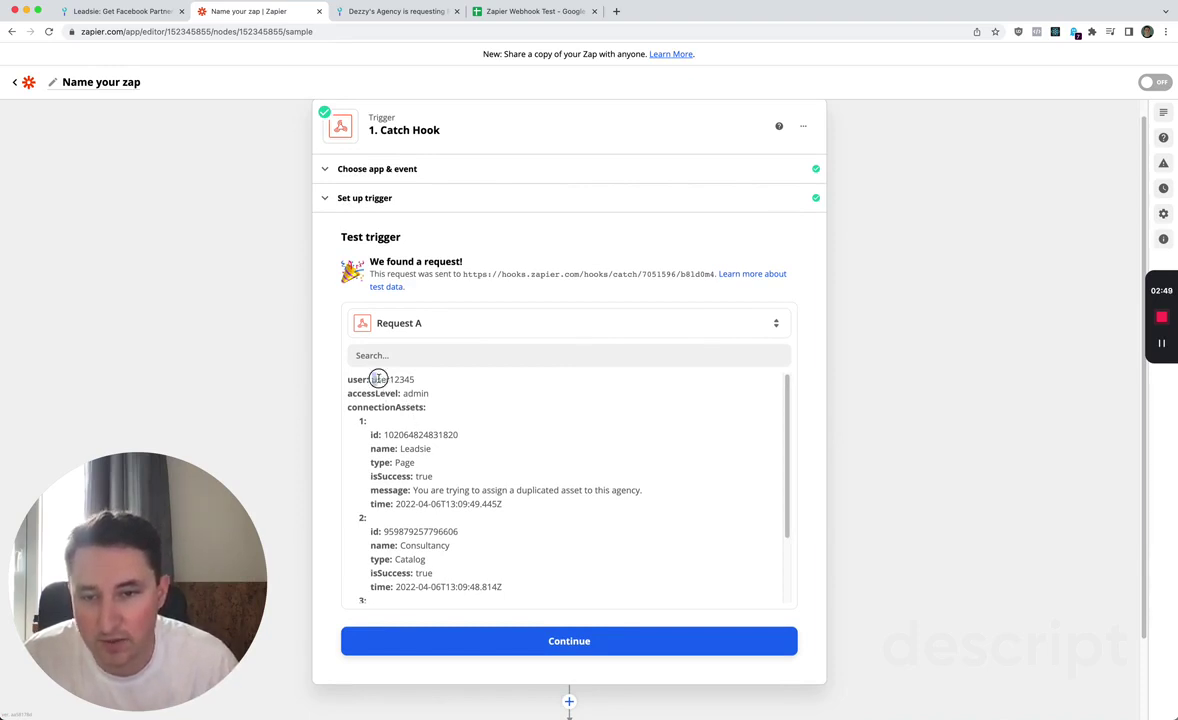
left_click_drag(374, 379, 413, 379)
left_click(412, 379)
left_click(374, 379)
left_click(418, 393)
double_click(418, 393)
left_click(417, 397)
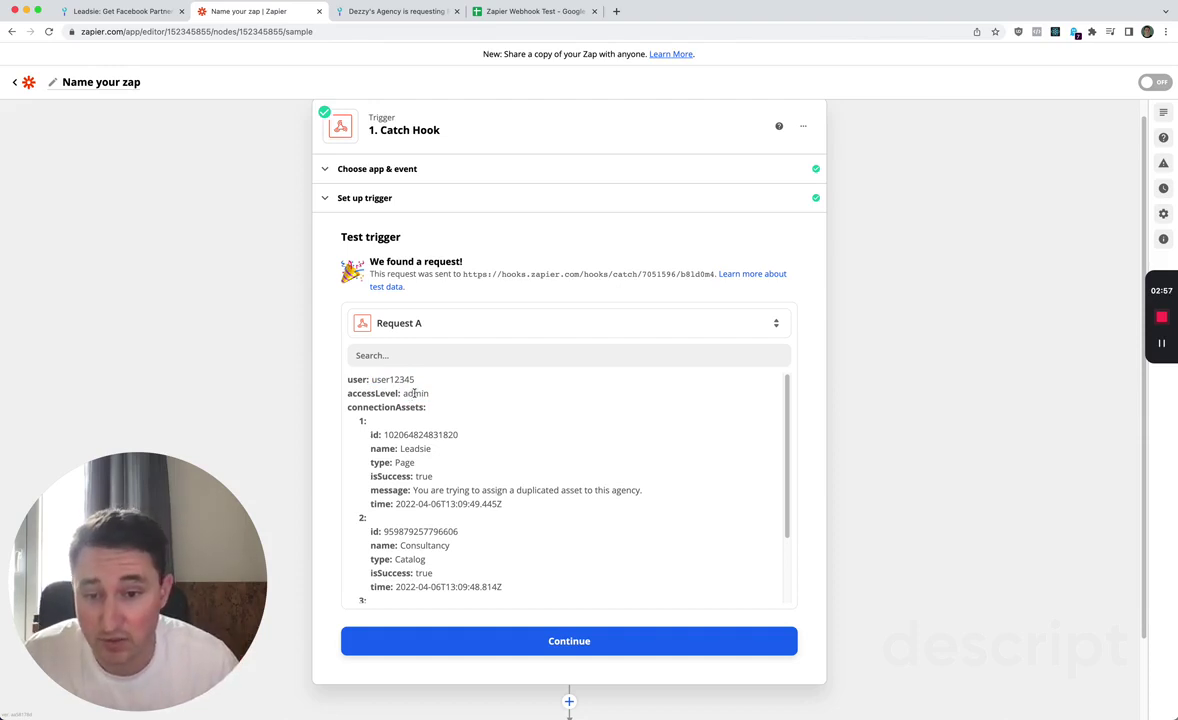
Review each connectionAssets entry's name, type, isSuccess value and message
scroll(375, 403, "down", 1)
left_click_drag(348, 397, 440, 500)
left_click(440, 495)
scroll(466, 488, "down", 1)
scroll(466, 488, "down", 1)
left_click_drag(399, 406, 433, 434)
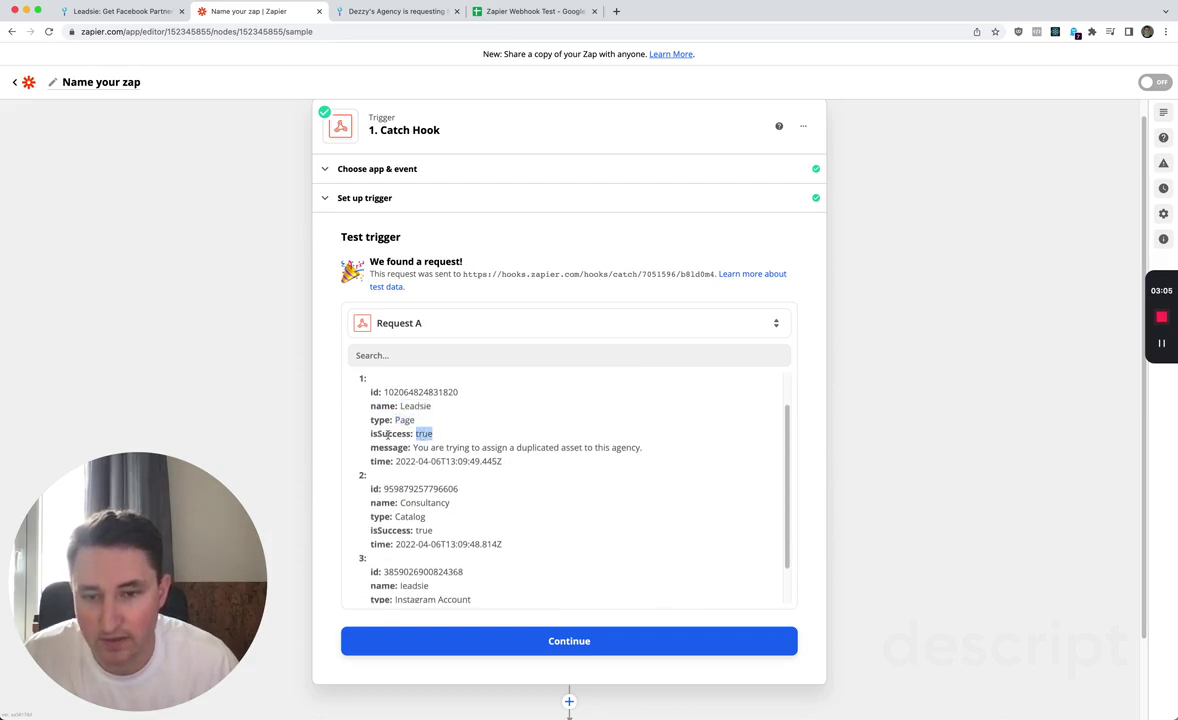
left_click(421, 435)
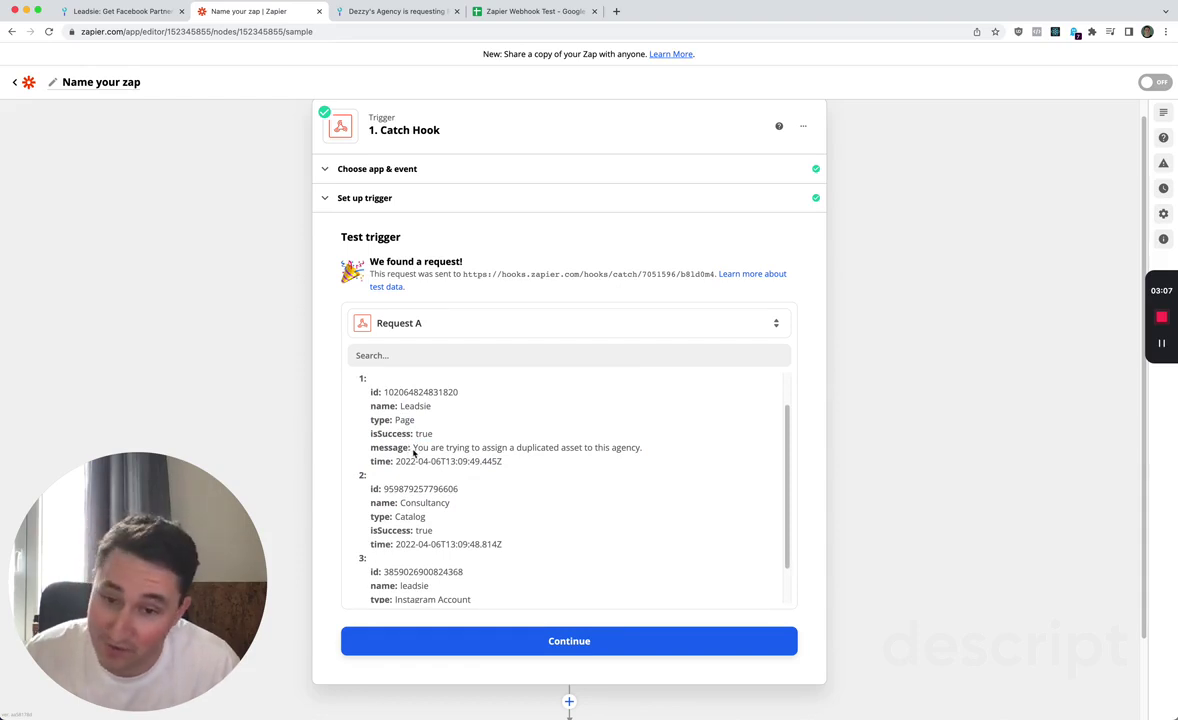
mouse_move(414, 449)
left_mouse_down()
mouse_move(652, 447)
mouse_move(412, 449)
left_mouse_up()
left_click(463, 449)
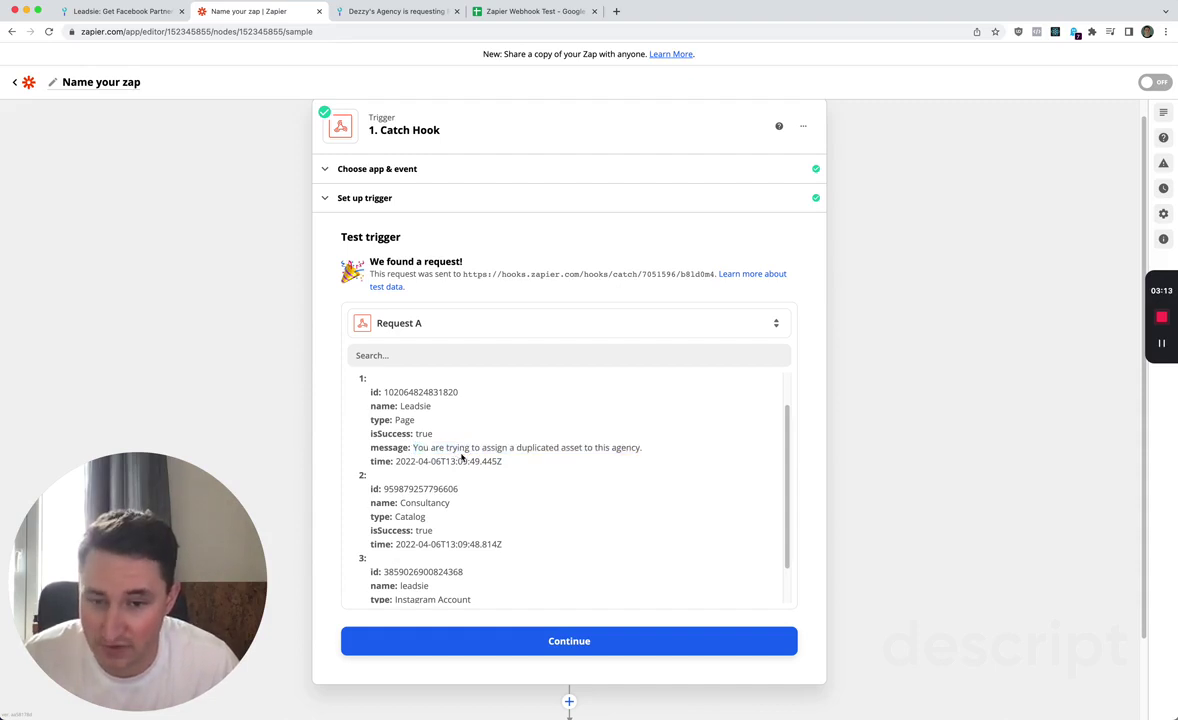
scroll(462, 457, "down", 1)
left_click_drag(368, 434, 411, 432)
scroll(437, 434, "down", 4)
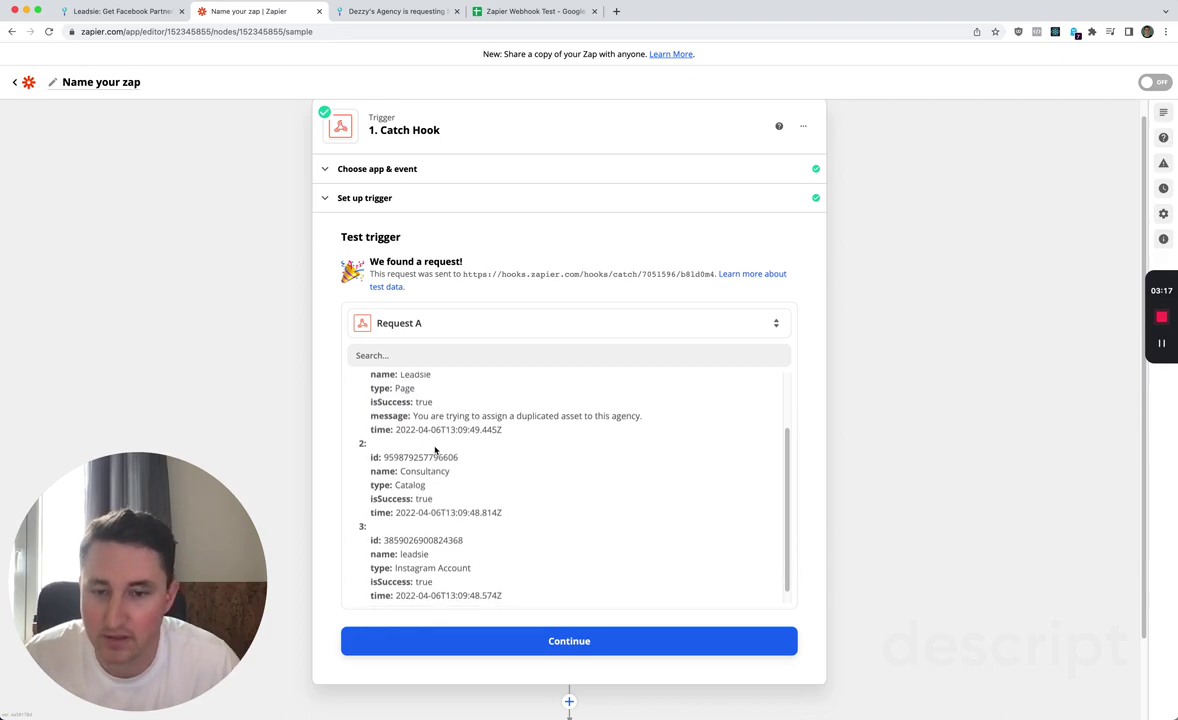
scroll(417, 541, "down", 3)
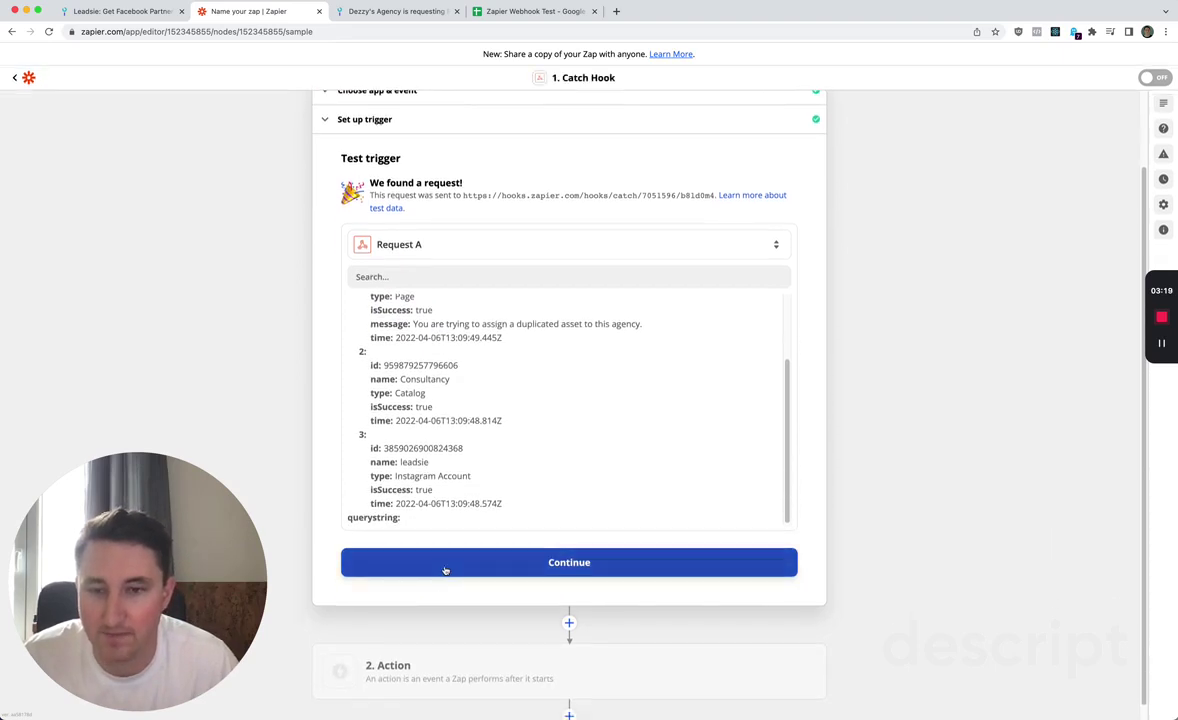
Add a Google Sheets Create Spreadsheet Row action using the connected Google account
left_click(445, 565)
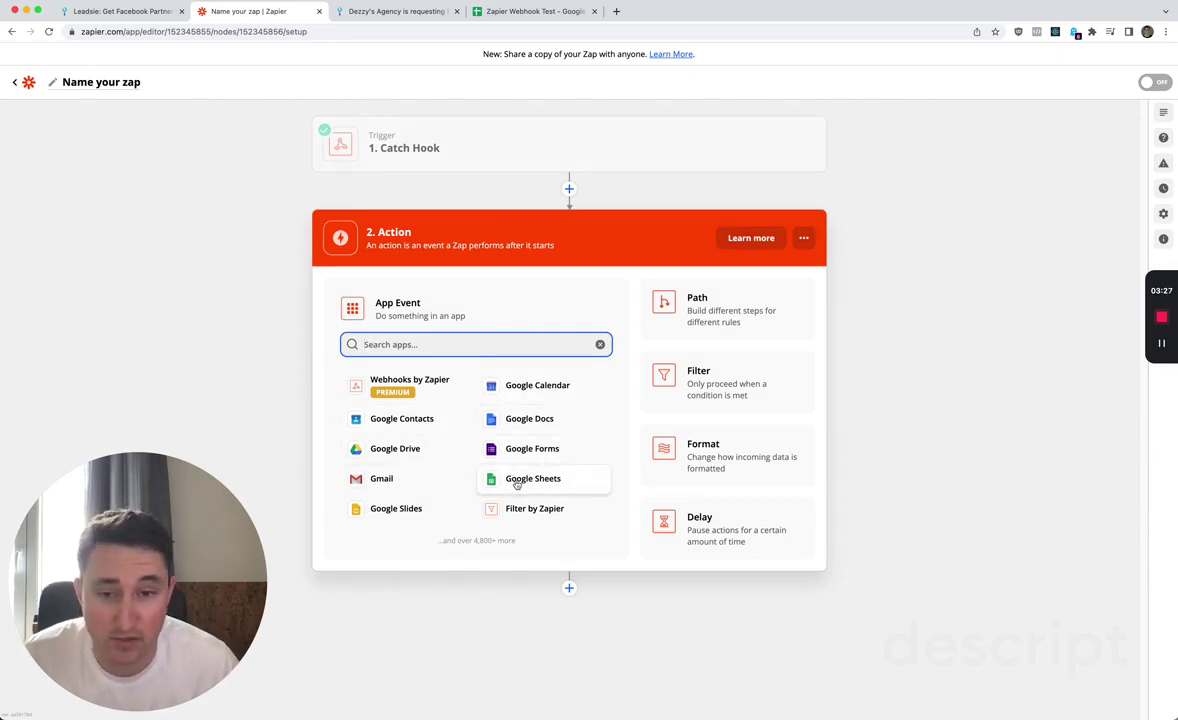
left_click(528, 481)
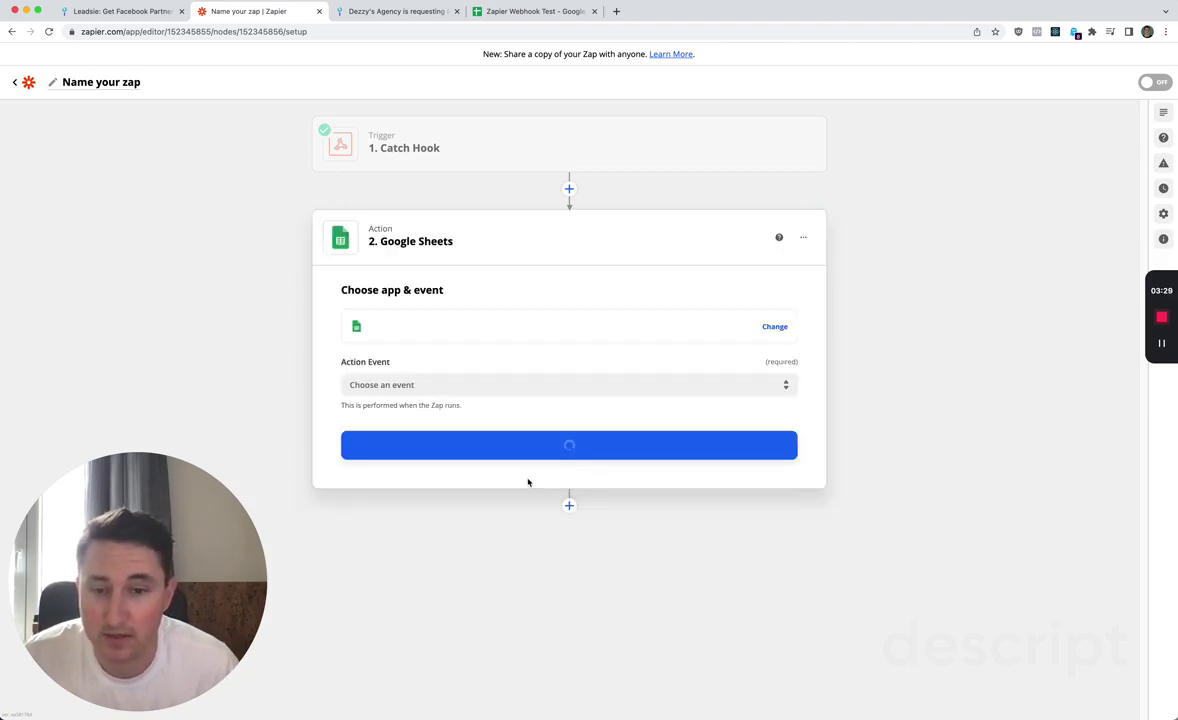
left_click(419, 387)
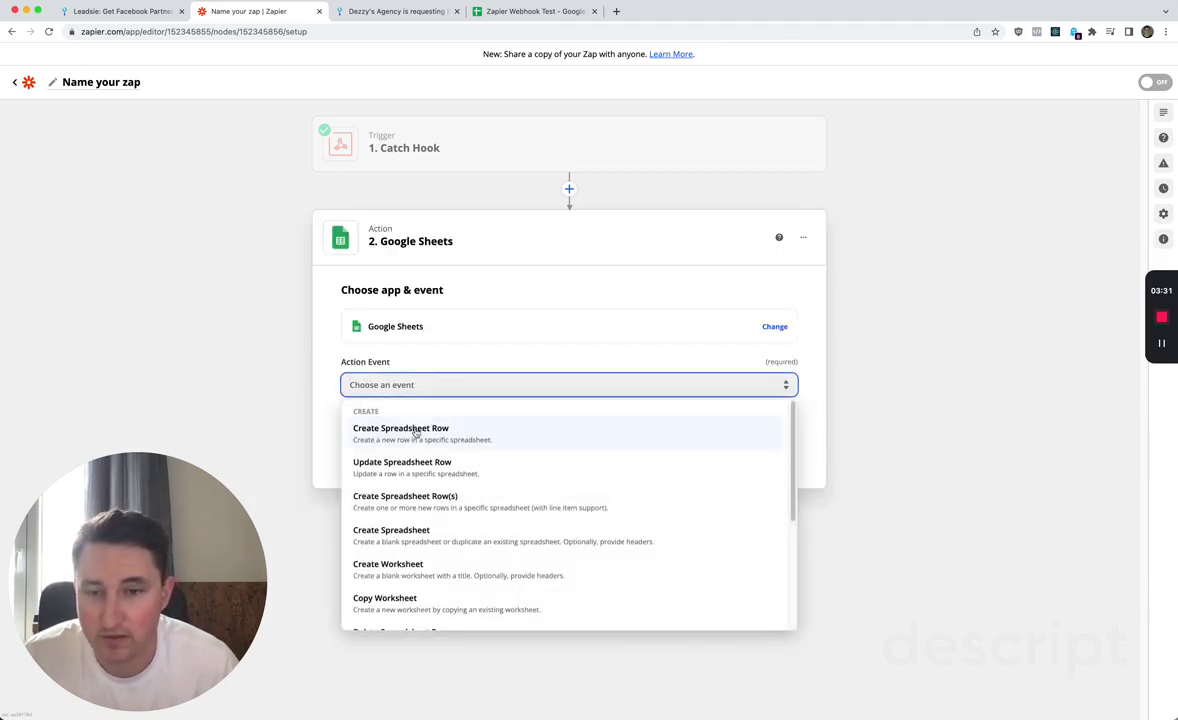
left_click(415, 429)
left_click(474, 438)
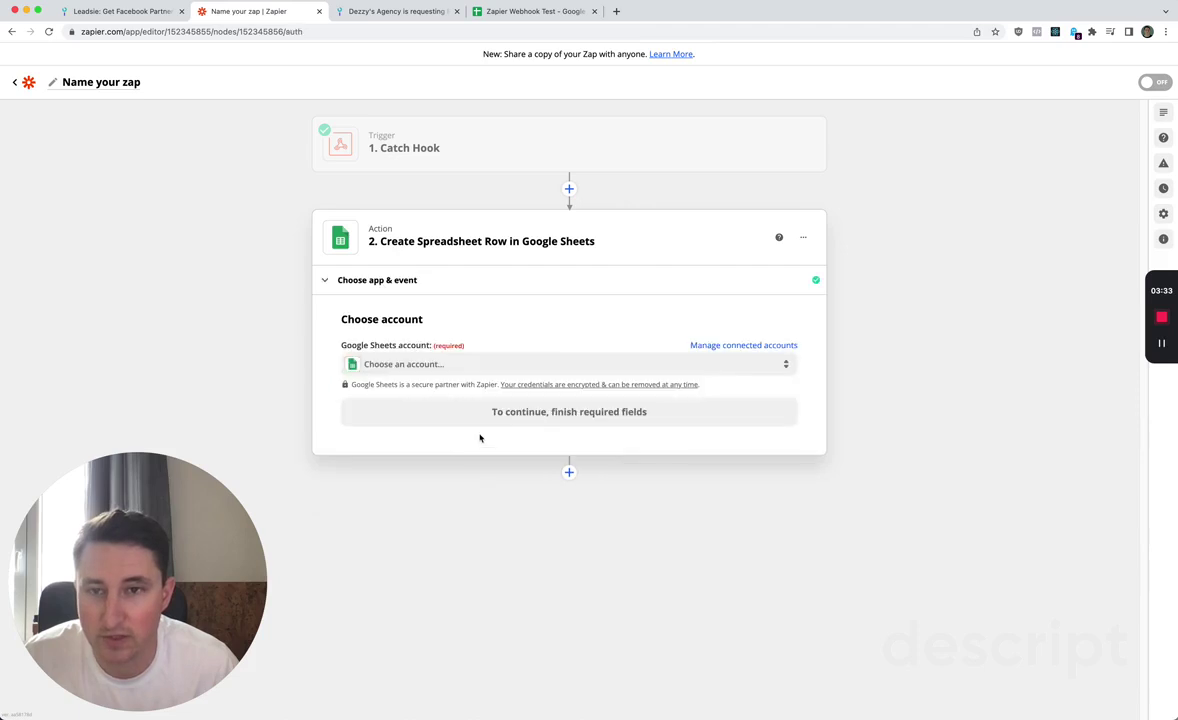
left_click(420, 364)
left_click(415, 455)
Target Sheet1 of the Zapier Webhook Test spreadsheet in My Google Drive
left_click(423, 412)
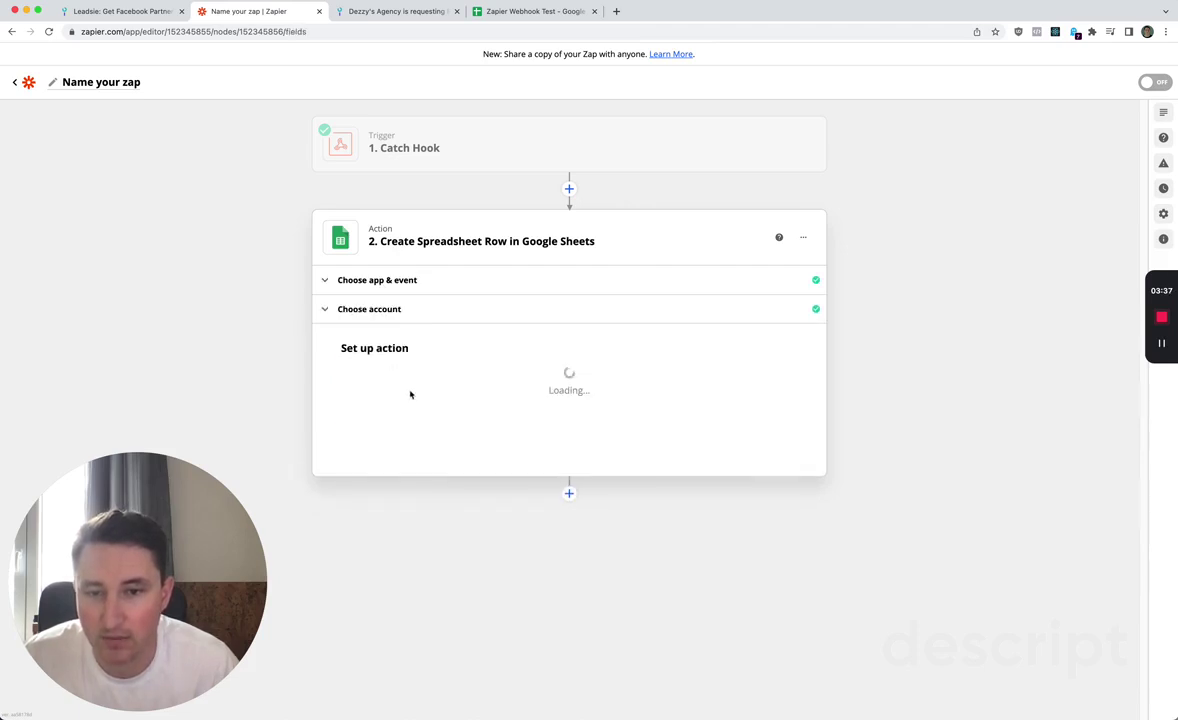
left_click(410, 392)
left_click(414, 486)
left_click(413, 462)
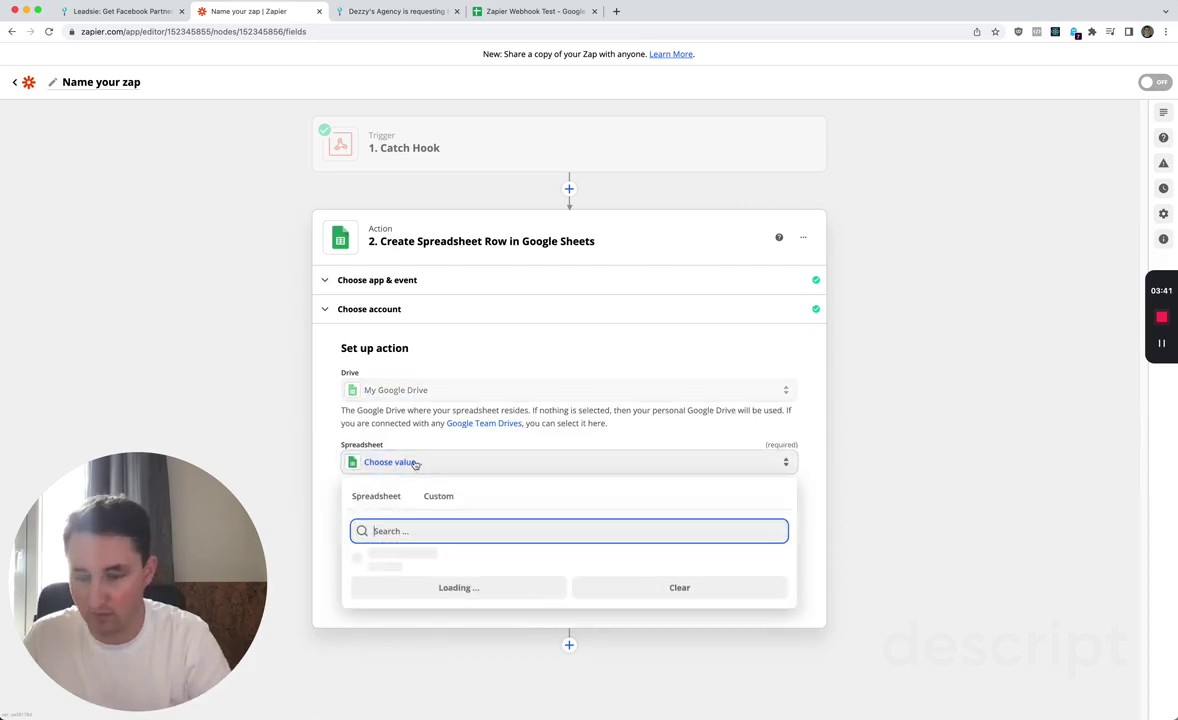
type("zapier test")
left_click(429, 562)
left_click(418, 510)
left_click(418, 510)
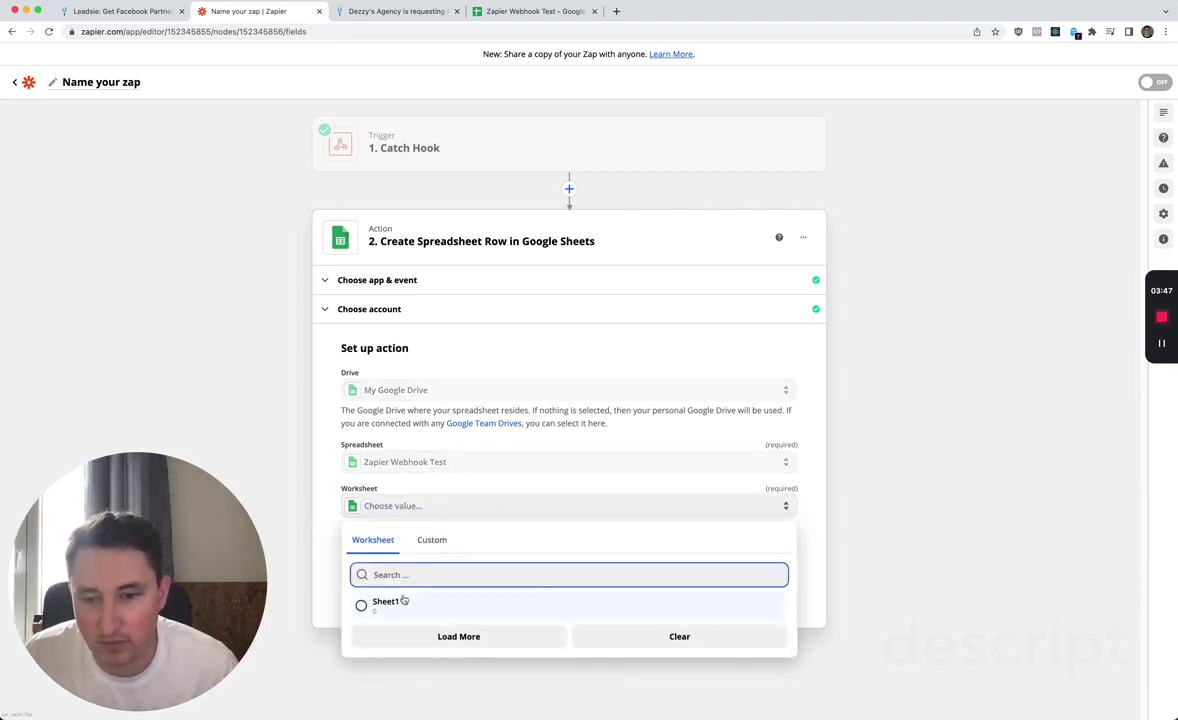
left_click(392, 600)
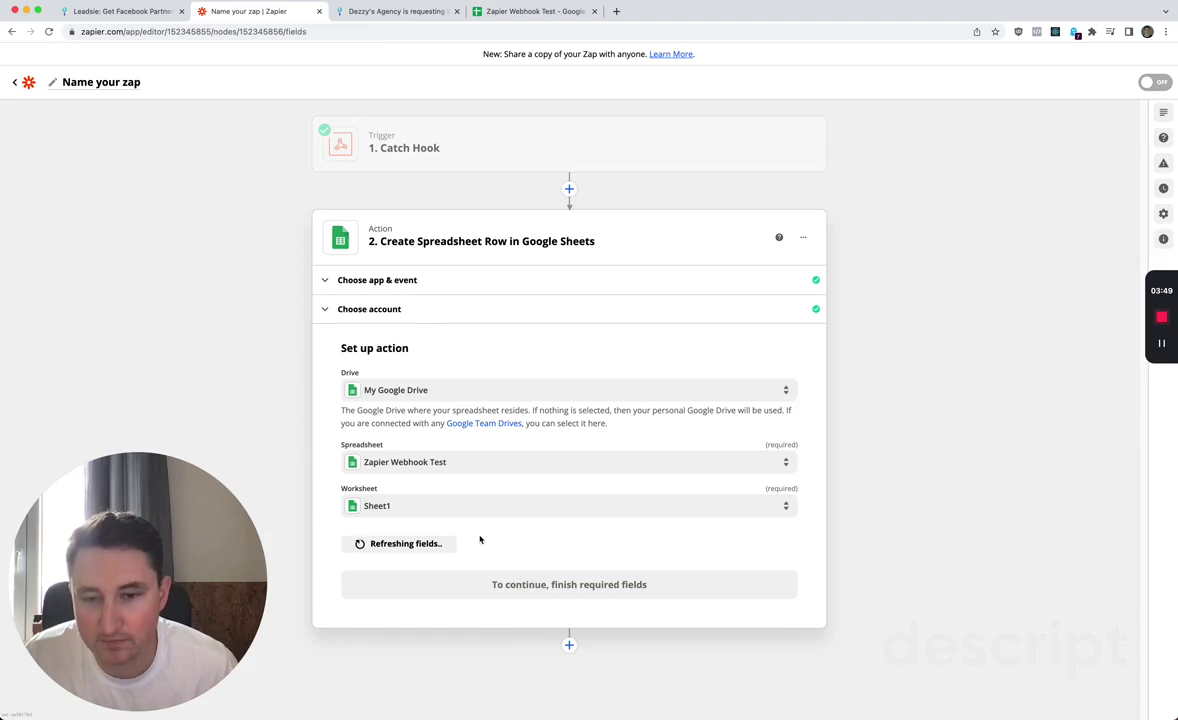
Map the request's User, Access Level and Connection Assets into the user, accessLevel and connectionAssets columns
scroll(484, 531, "down", 2)
left_click(410, 458)
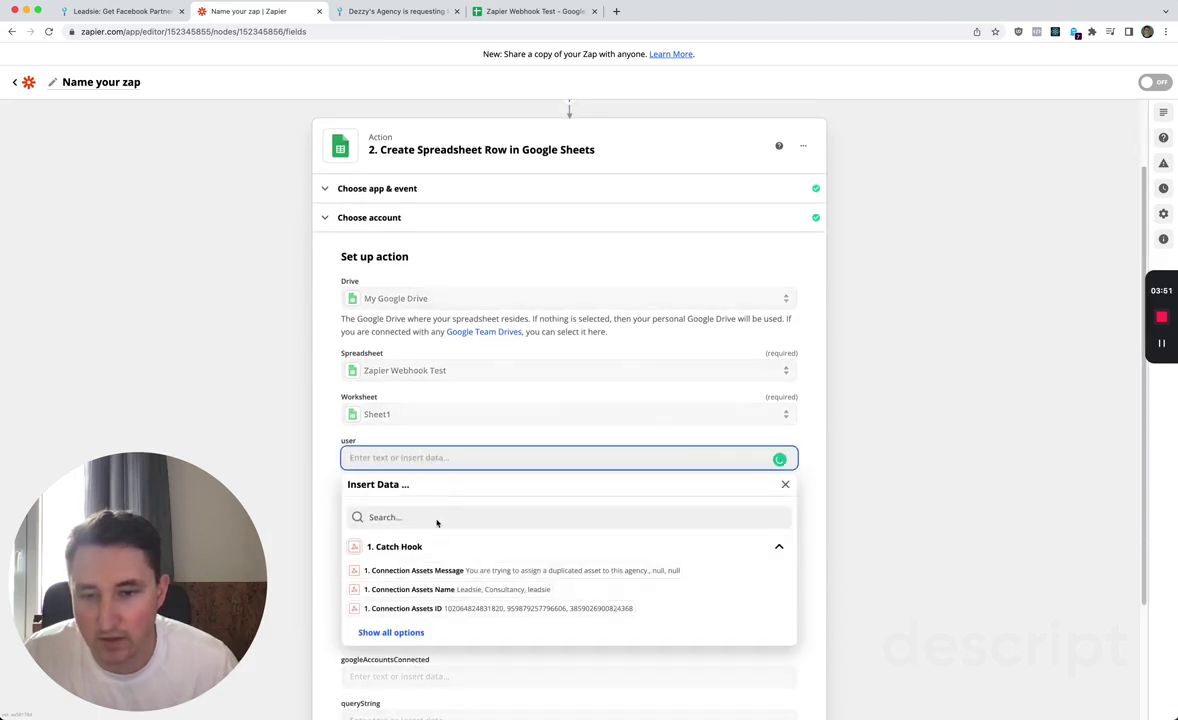
scroll(438, 566, "down", 1)
left_click(419, 577)
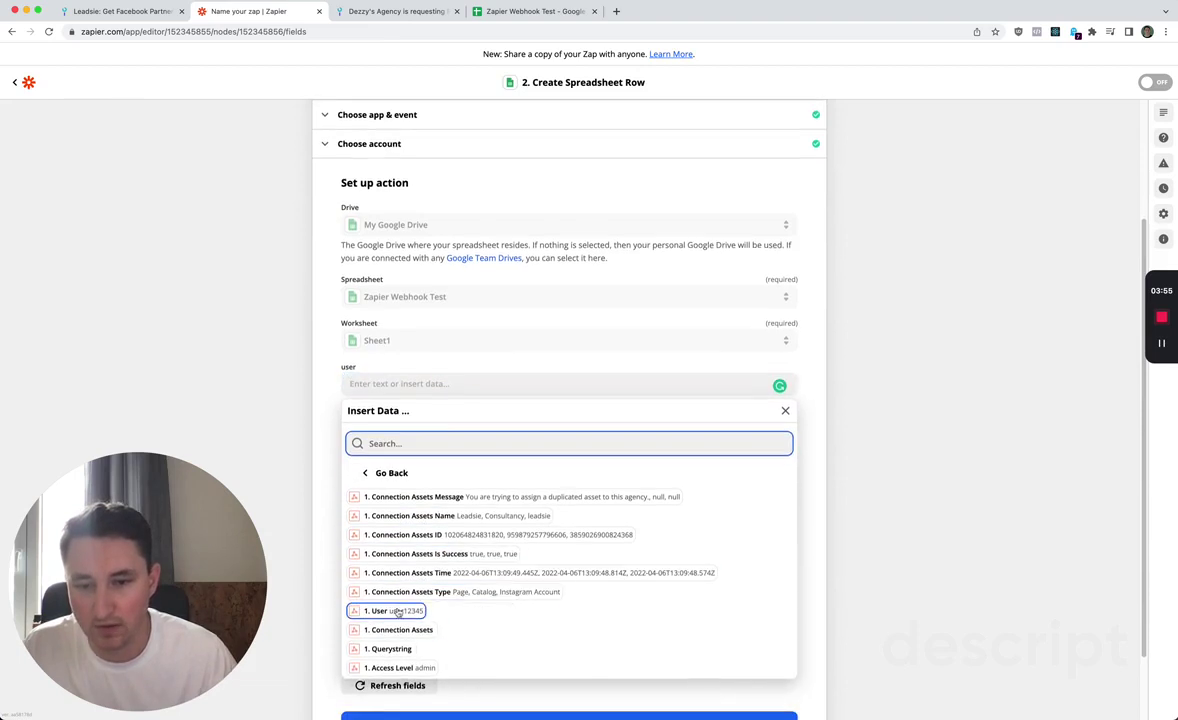
left_click(390, 609)
left_click(420, 430)
left_click(402, 602)
left_click(395, 625)
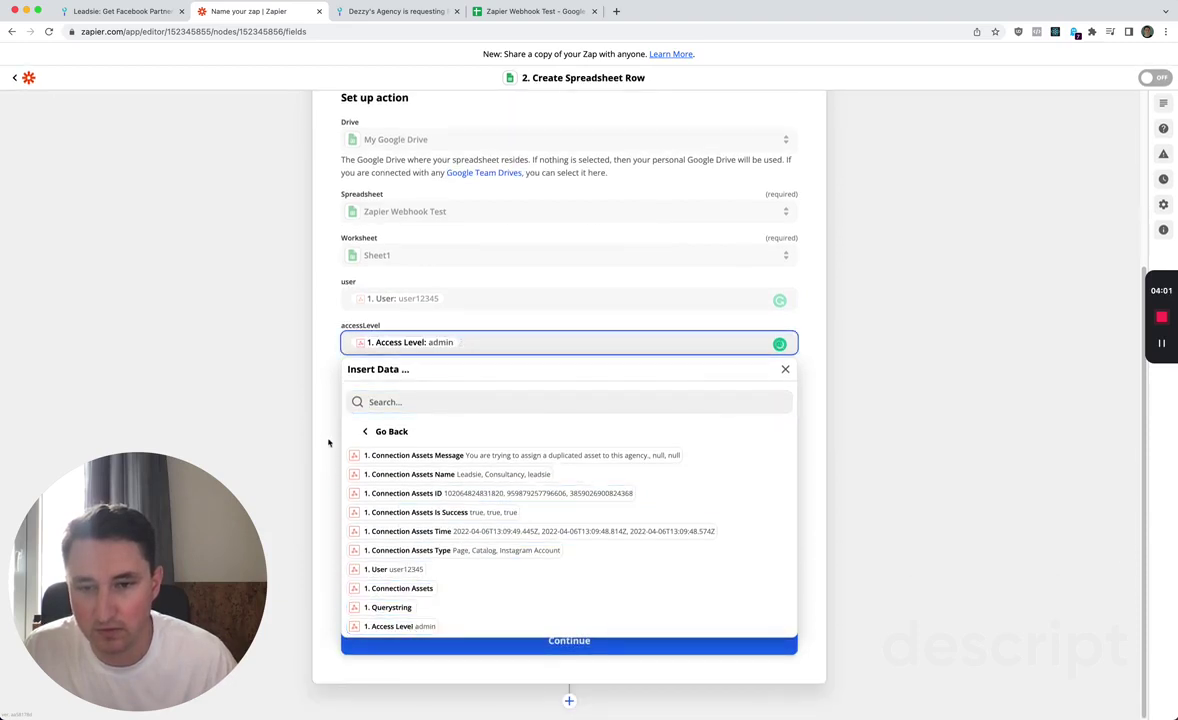
left_click(438, 389)
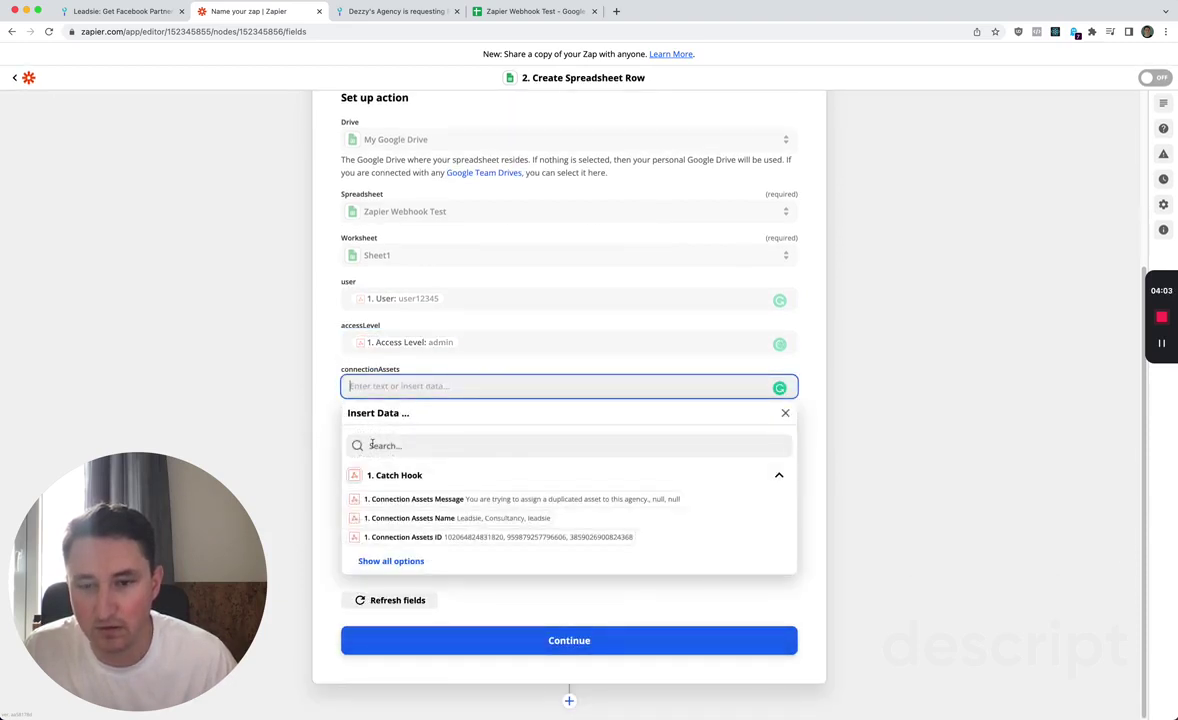
left_click(412, 561)
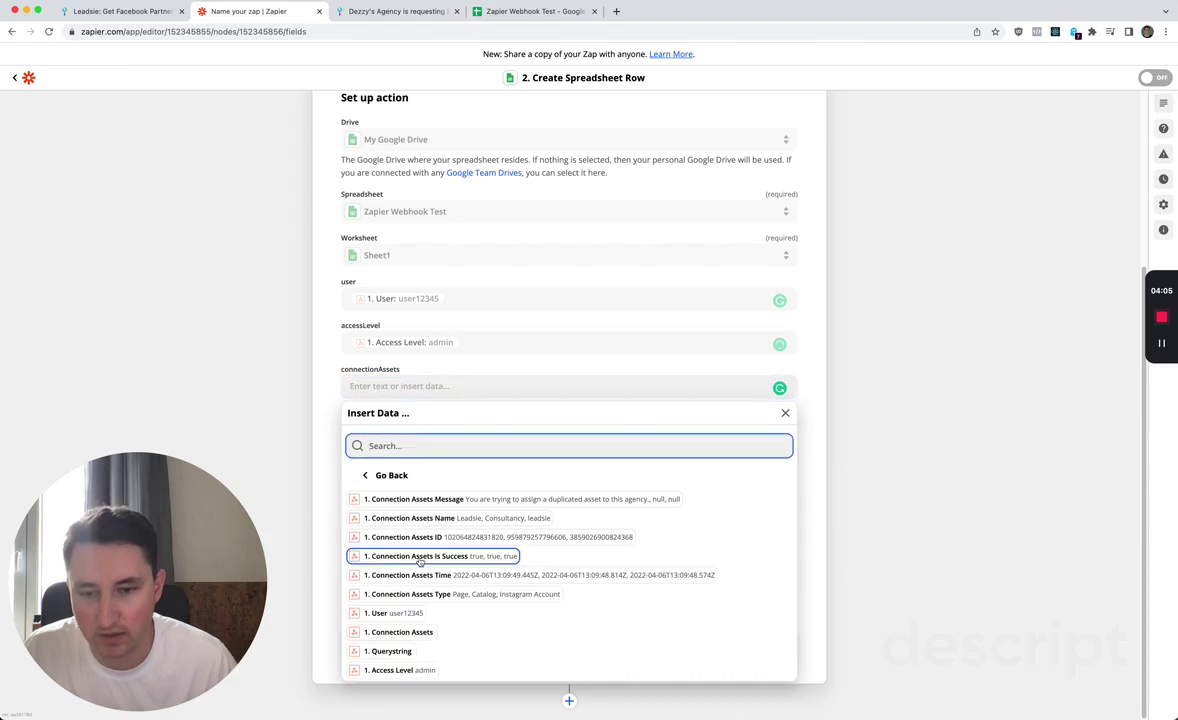
left_click(395, 632)
left_click(296, 440)
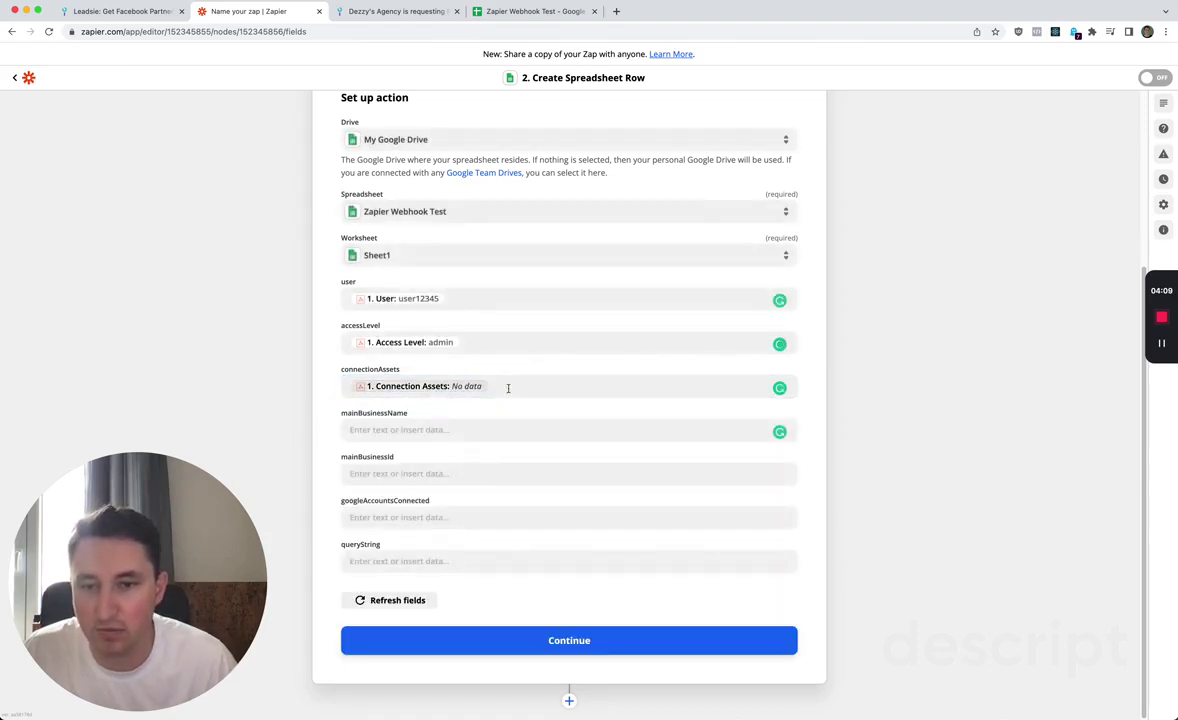
Test the row action, check the new A2:C2 row in the sheet, then retest the action
left_click(537, 640)
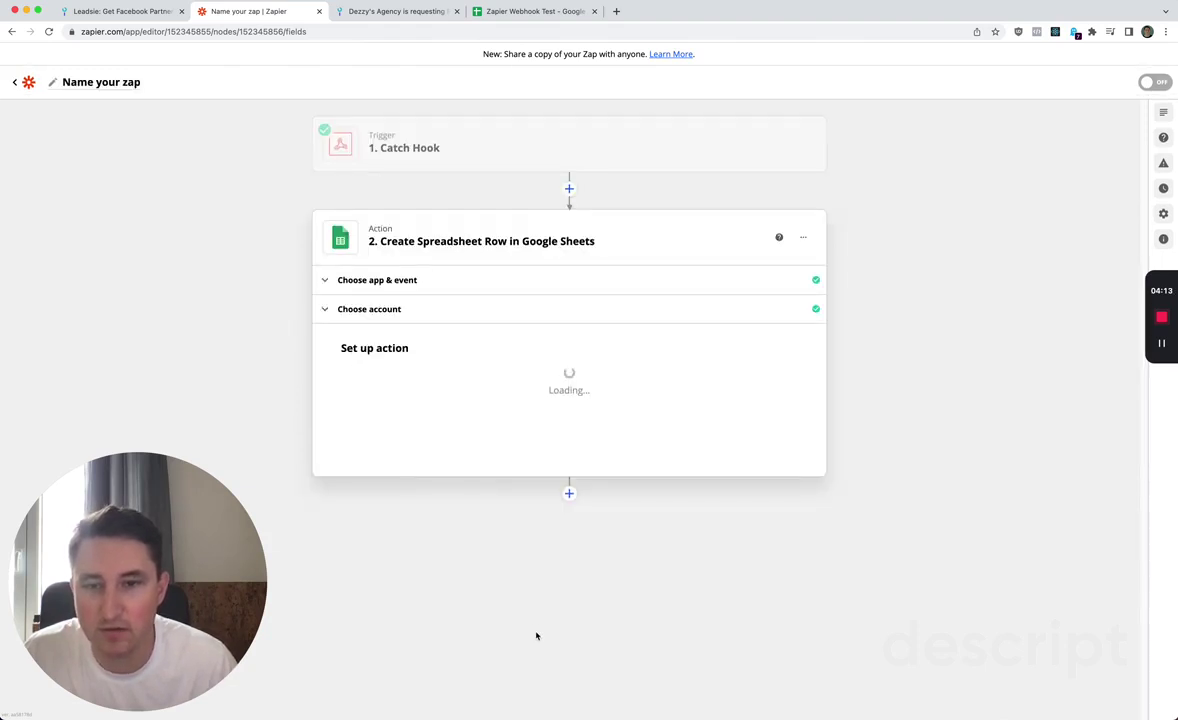
scroll(452, 516, "down", 5)
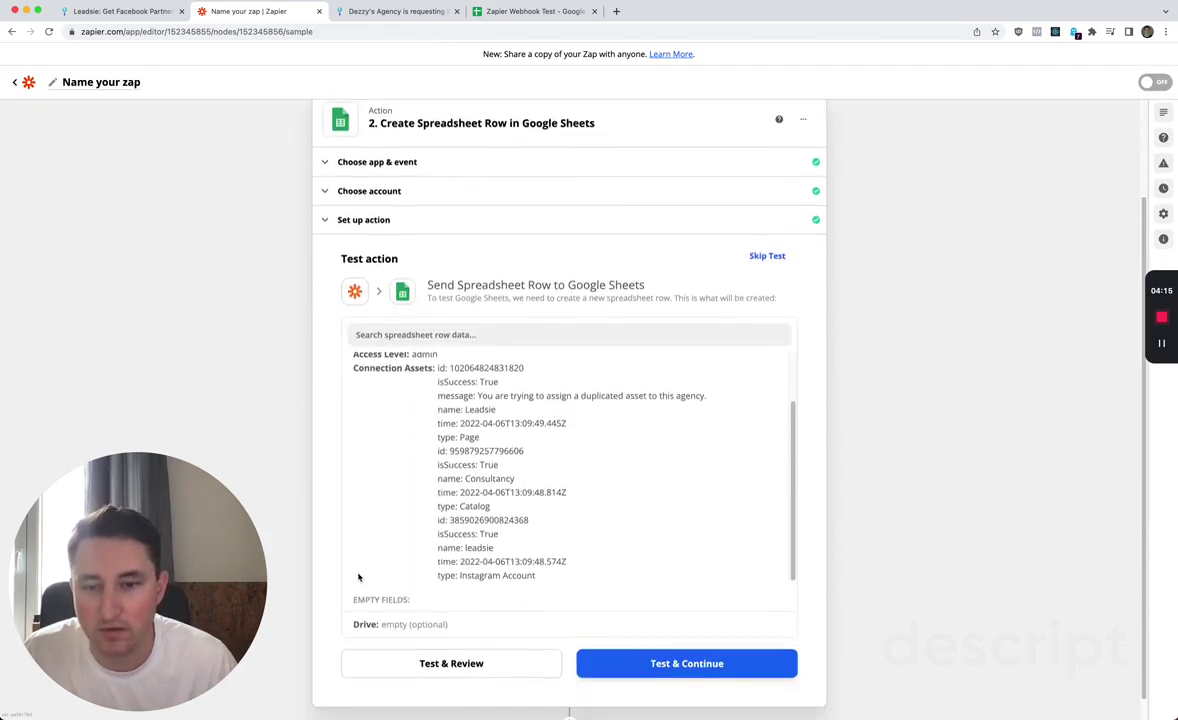
left_click(470, 643)
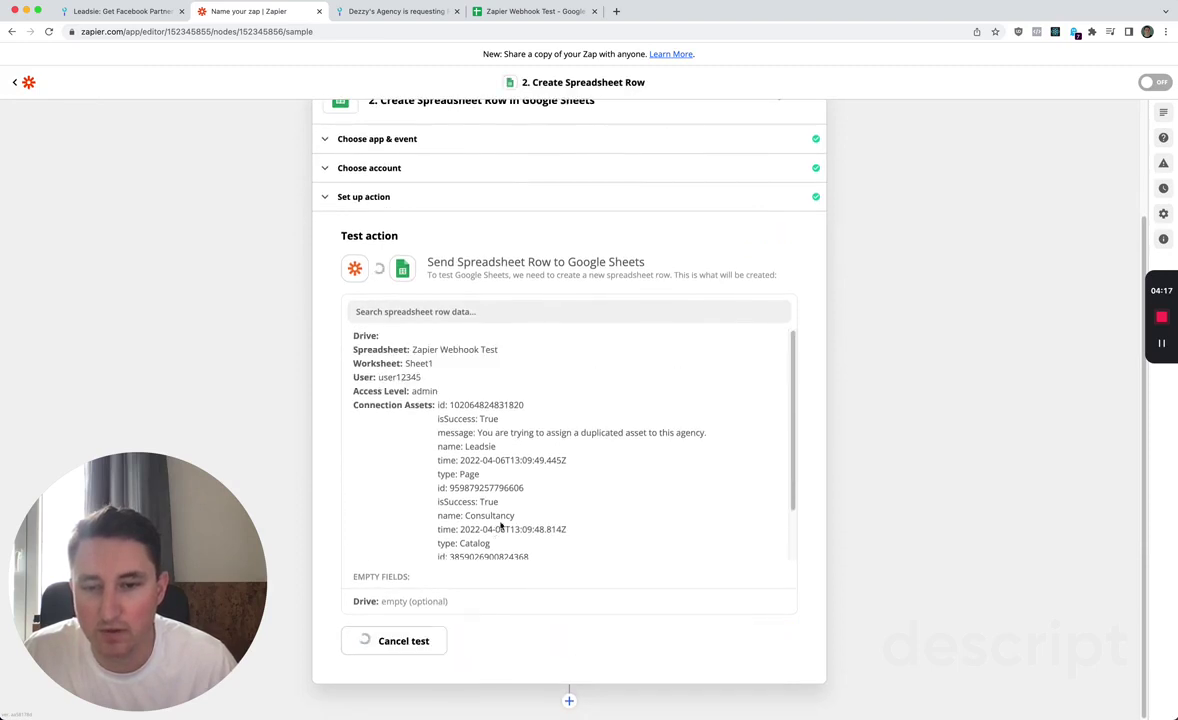
left_click(490, 13)
left_click_drag(102, 234, 229, 241)
left_click(240, 11)
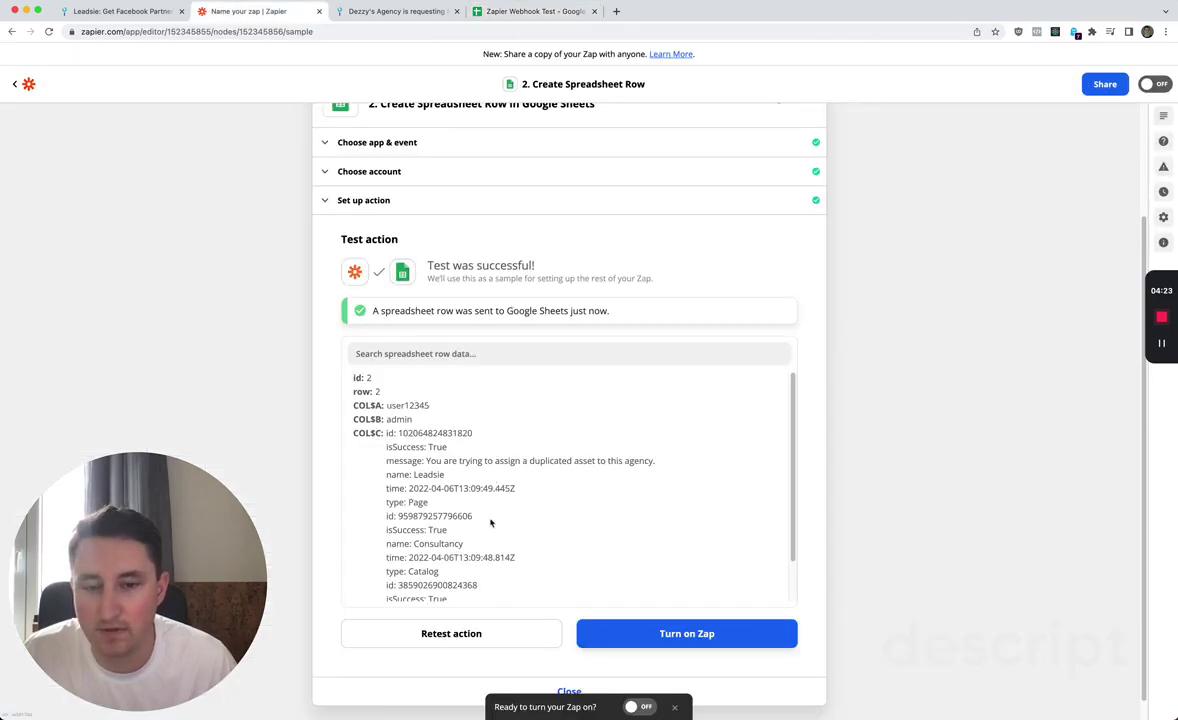
scroll(490, 528, "down", 2)
left_click(452, 633)
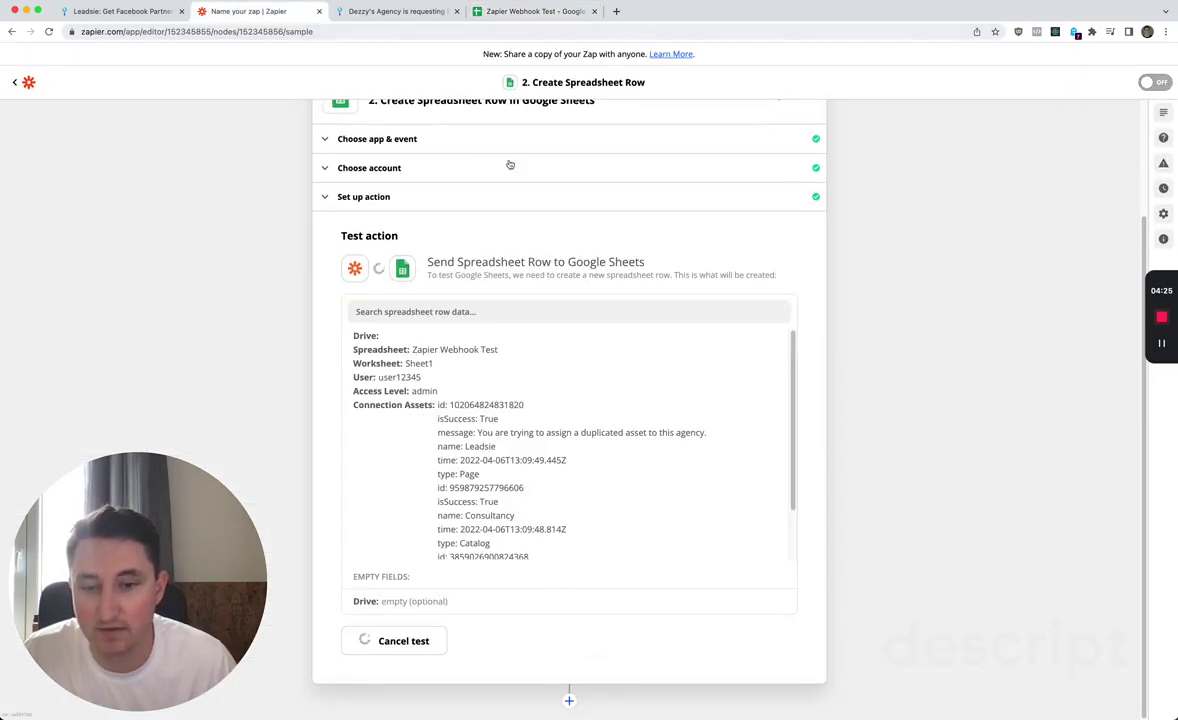
Inspect the second user12345 row's cells A3 and C3, then go back to Leadsie's API settings page
left_click(557, 11)
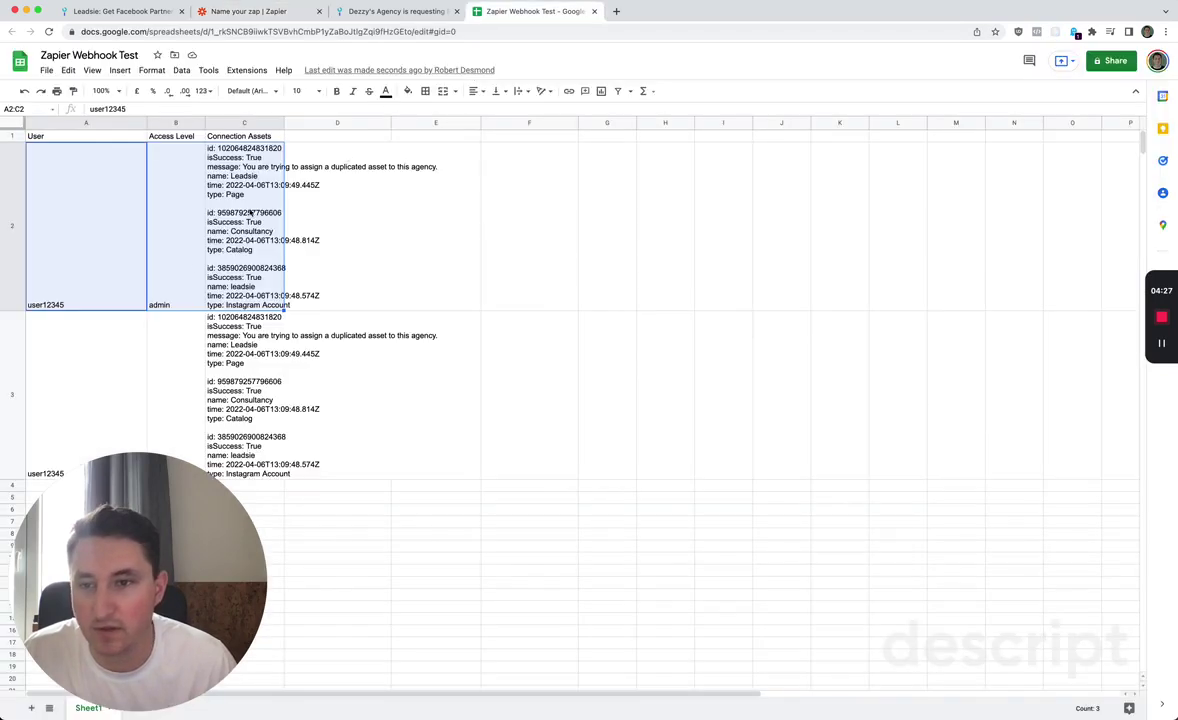
left_click(130, 343)
left_click(248, 338)
scroll(248, 338, "down", 1)
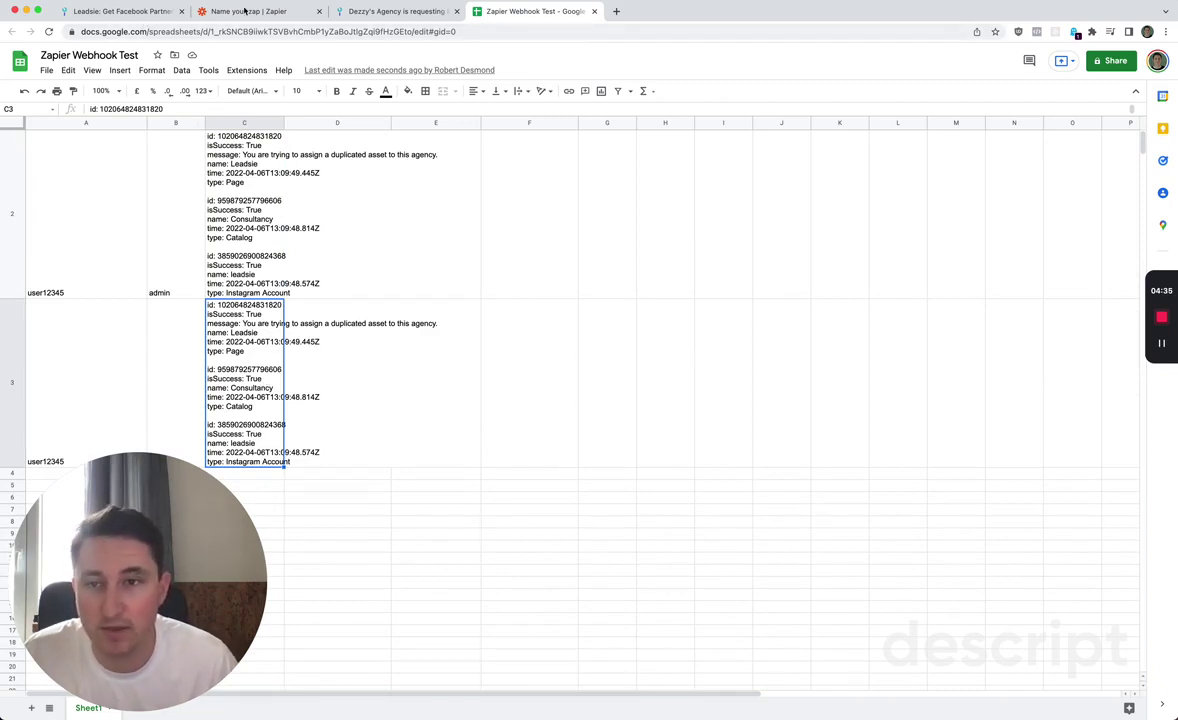
left_click(150, 12)
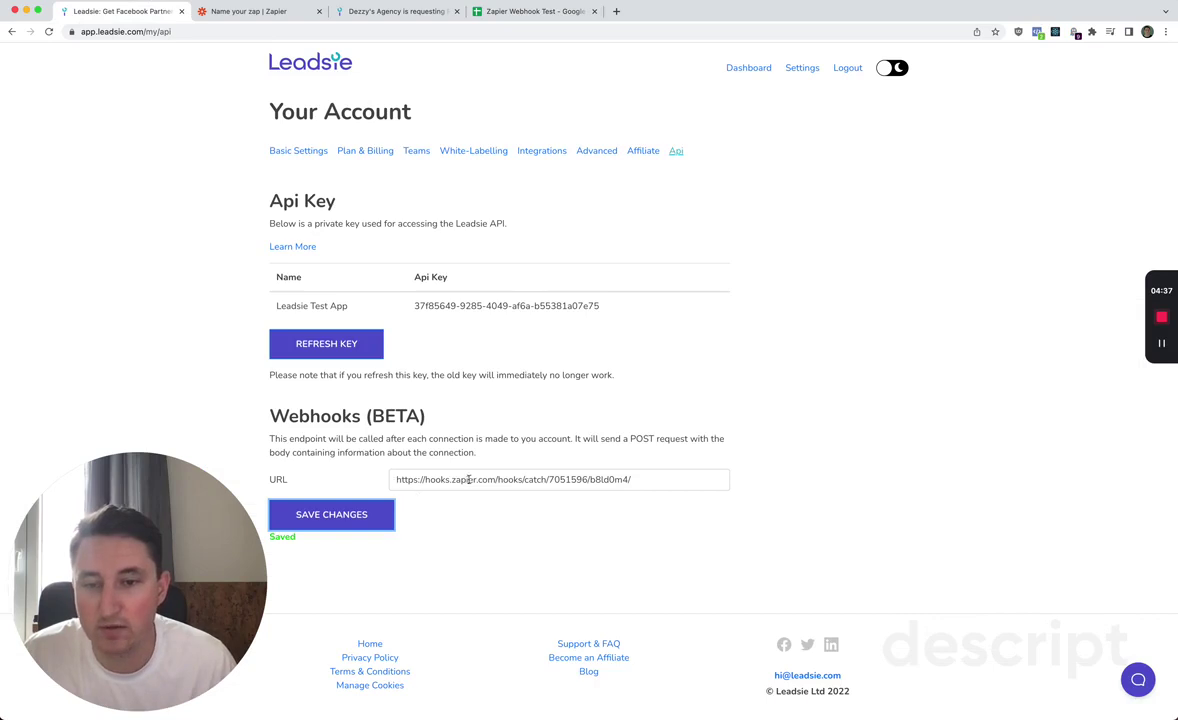